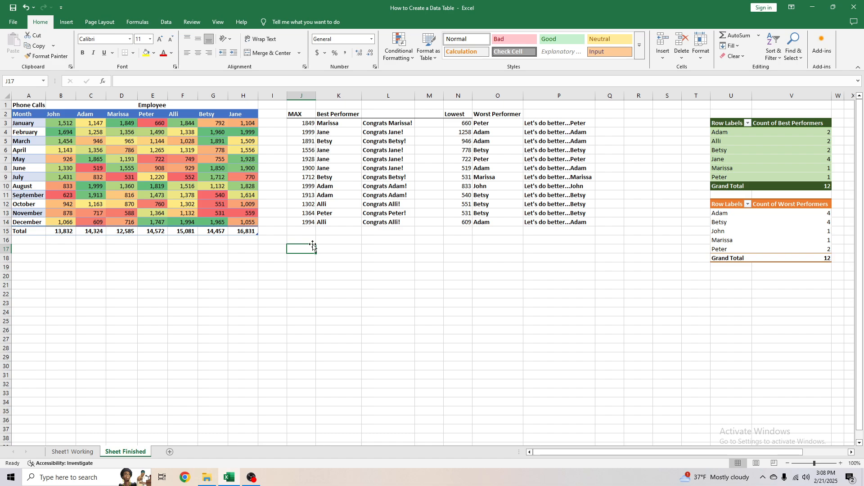
Examine the MAX values and the congratulation message formulas beside the best performers on the Sheet Finished sheet
left_click_drag(380, 123, 339, 208)
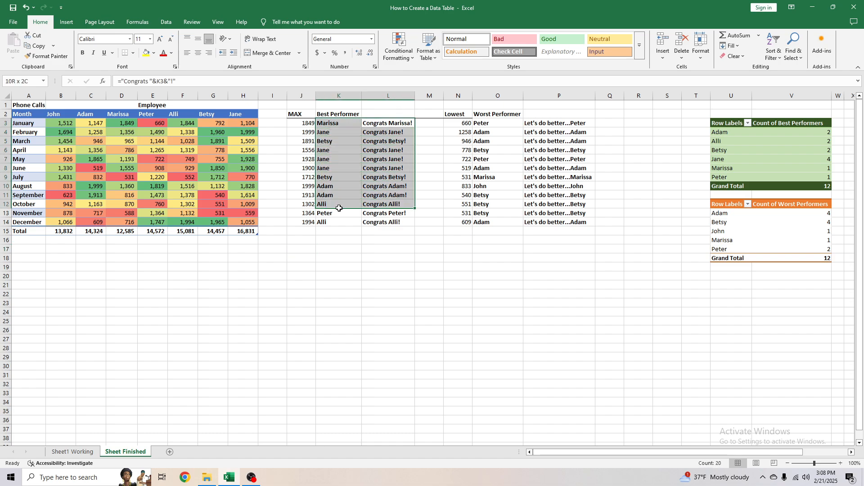
left_click(387, 267)
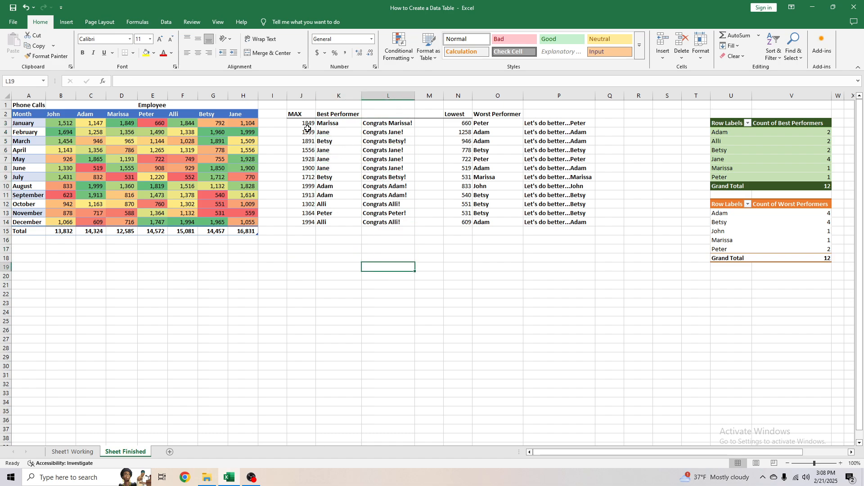
left_click_drag(301, 124, 395, 139)
left_click(383, 124)
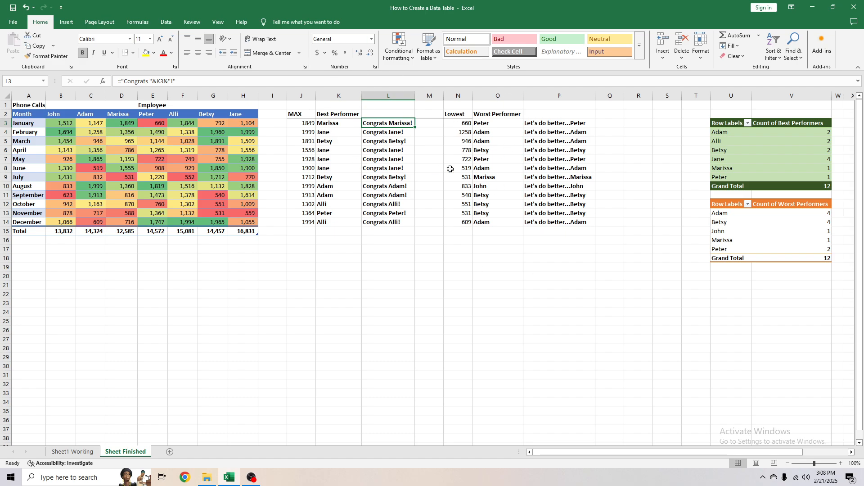
left_click(395, 149)
left_click(372, 122)
left_click(298, 121)
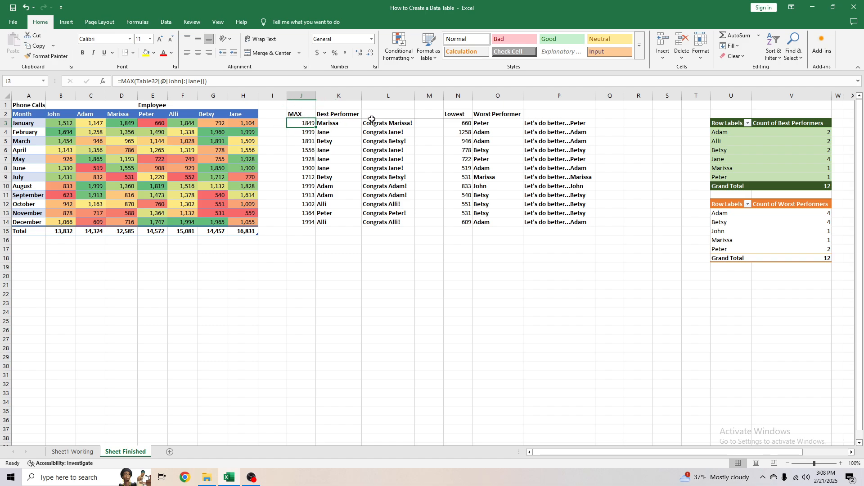
left_click(388, 124)
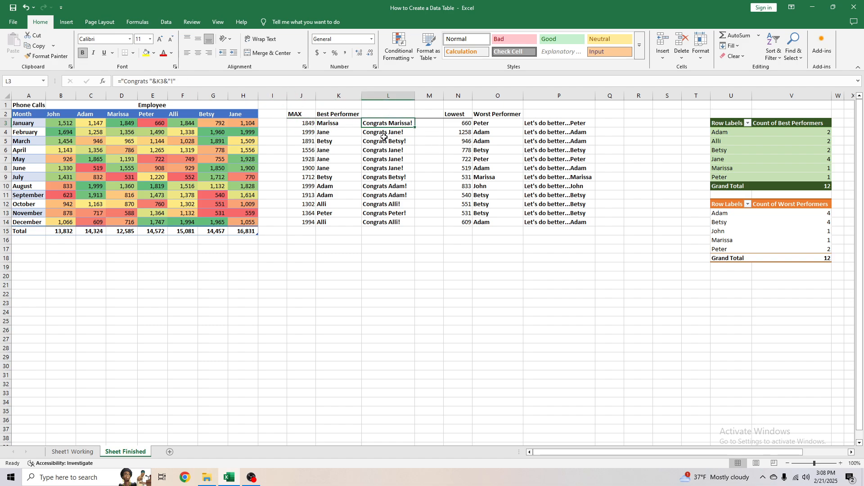
Examine the IFS formulas in the Best Performer column and compare January's result with its message and source row
left_click(324, 168)
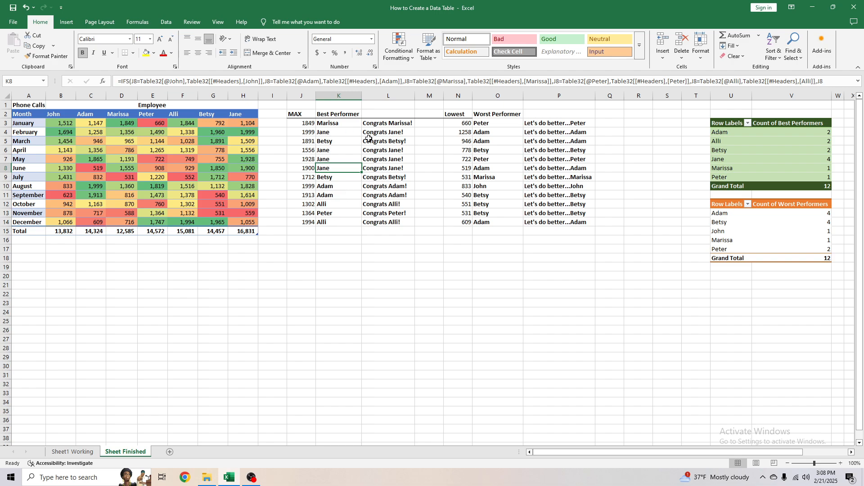
left_click(318, 124)
left_click(365, 123)
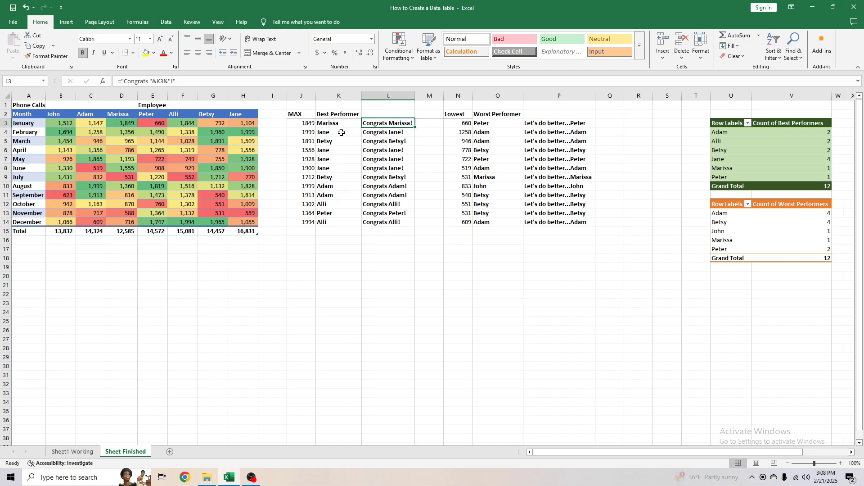
left_click(330, 124)
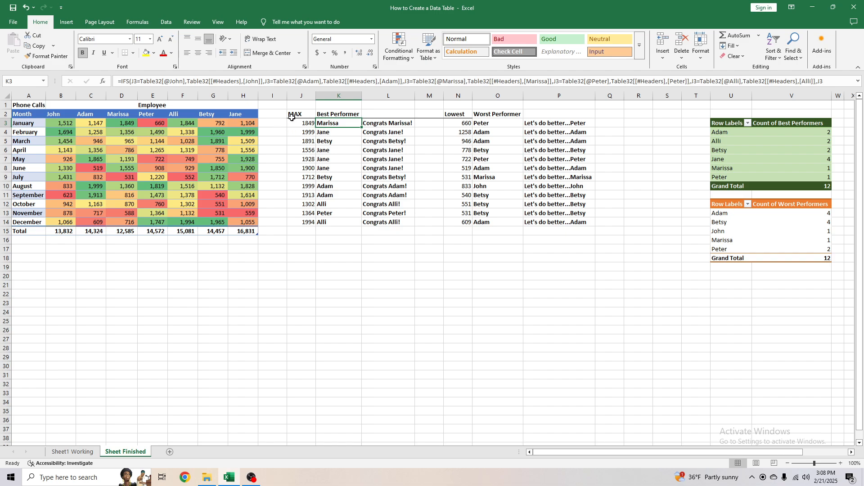
left_click(308, 126)
left_click(30, 123)
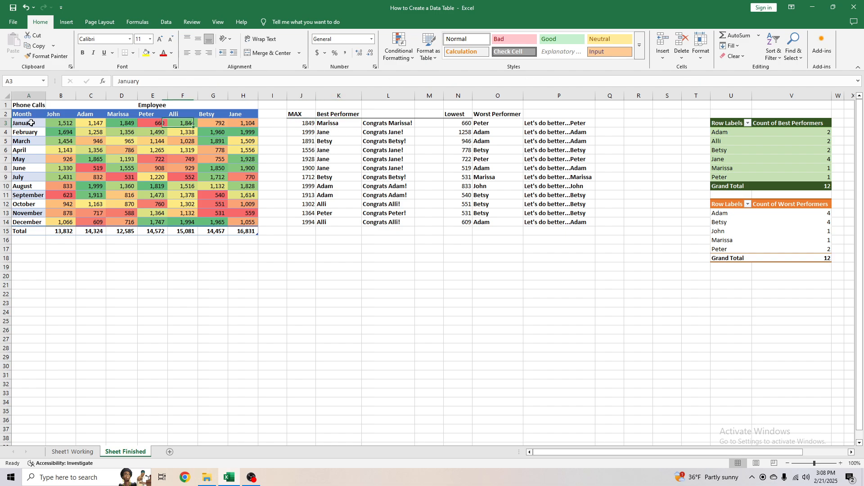
left_click(392, 125)
Examine January's Worst Performer formula and the adjoining "Let's do better..." message formula
left_click(495, 124)
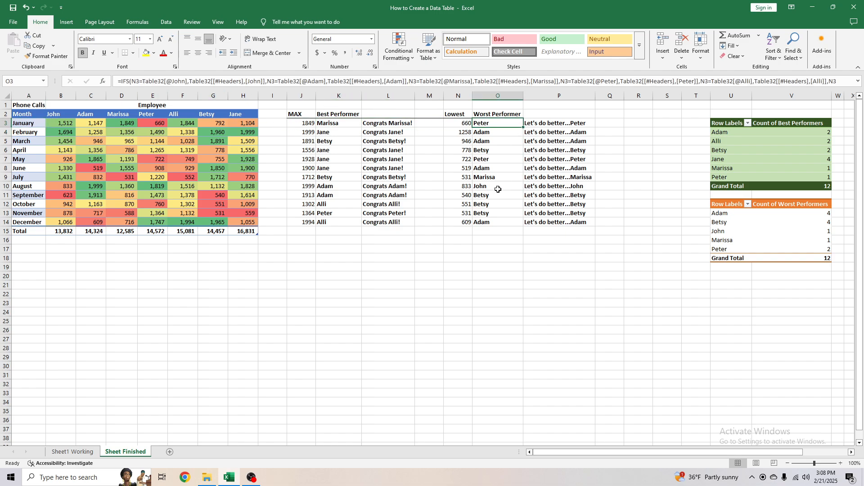
key("Right")
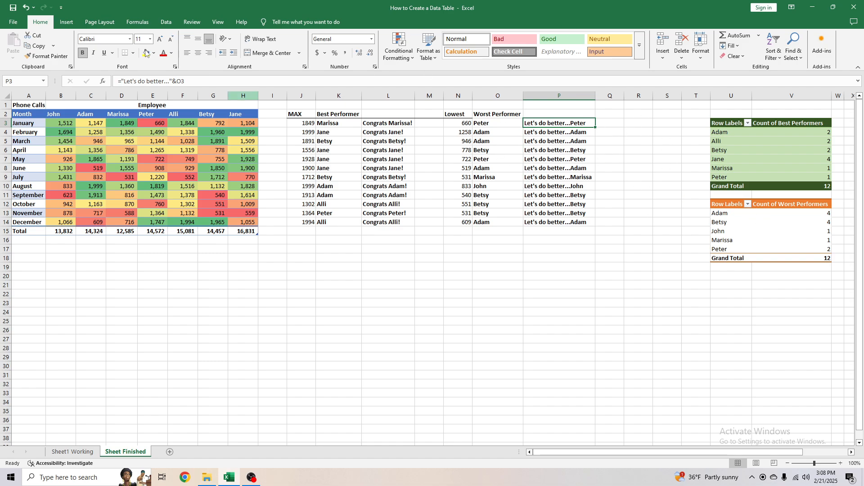
key("F2")
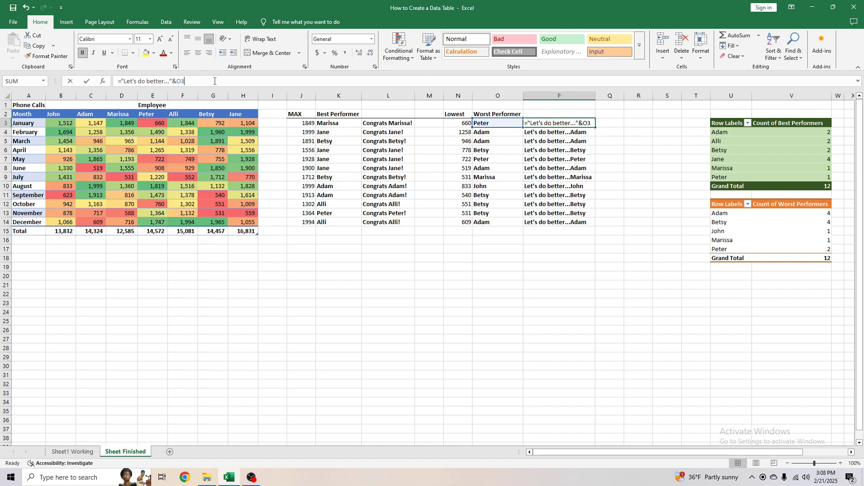
left_click(496, 124)
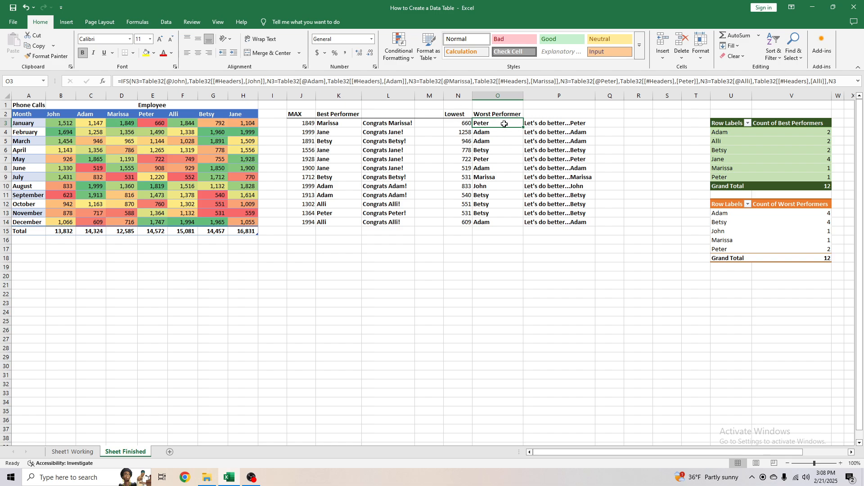
left_click(527, 125)
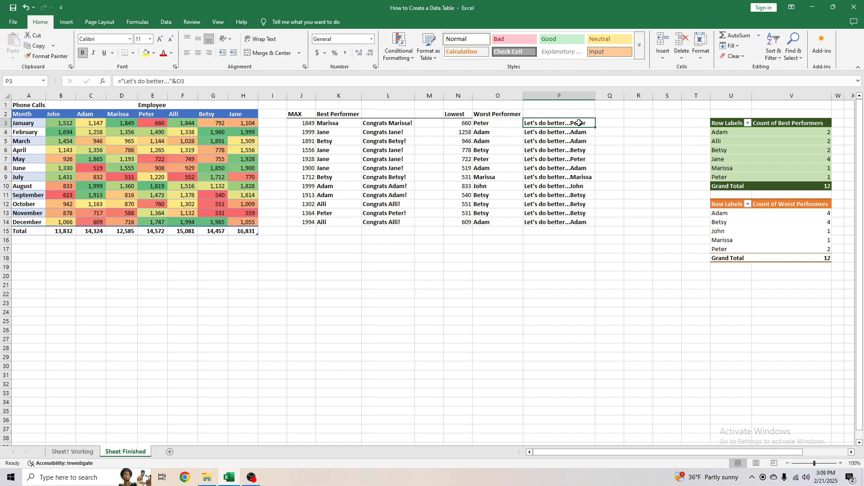
Examine the two pivot tables that count the best and worst performers
left_click(763, 158)
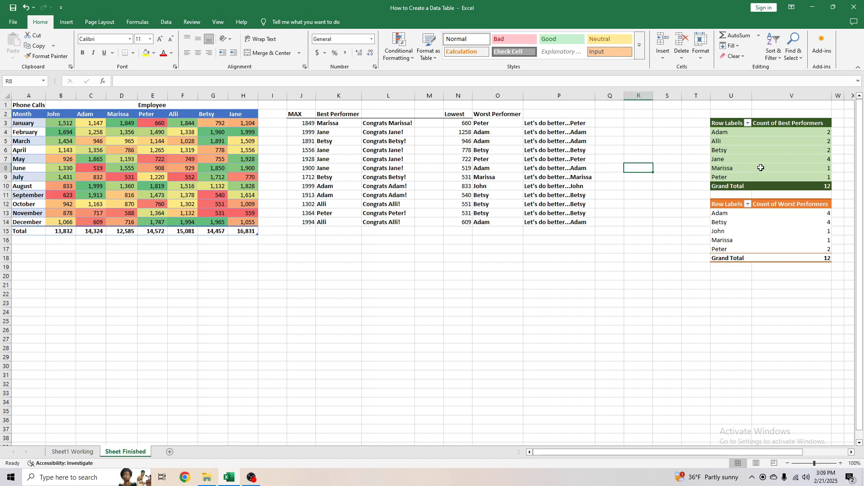
left_click(667, 185)
scroll(638, 243, "right", 2)
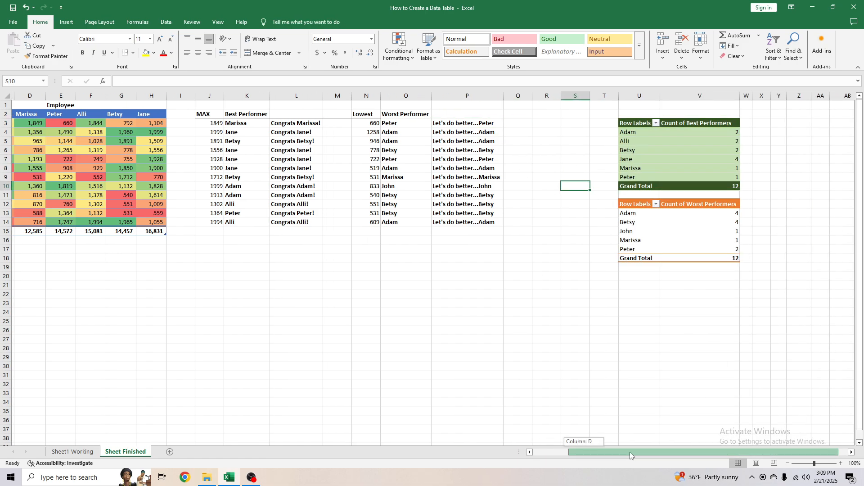
left_click(641, 178)
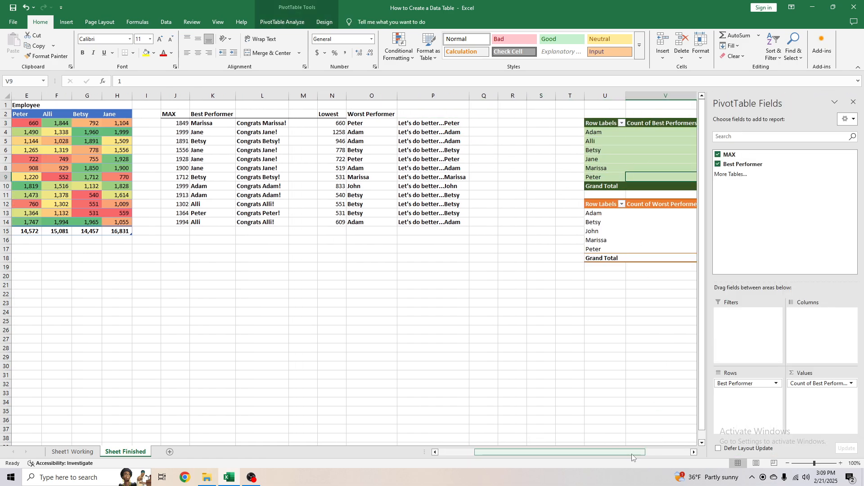
left_click_drag(653, 452, 651, 459)
left_click(584, 166)
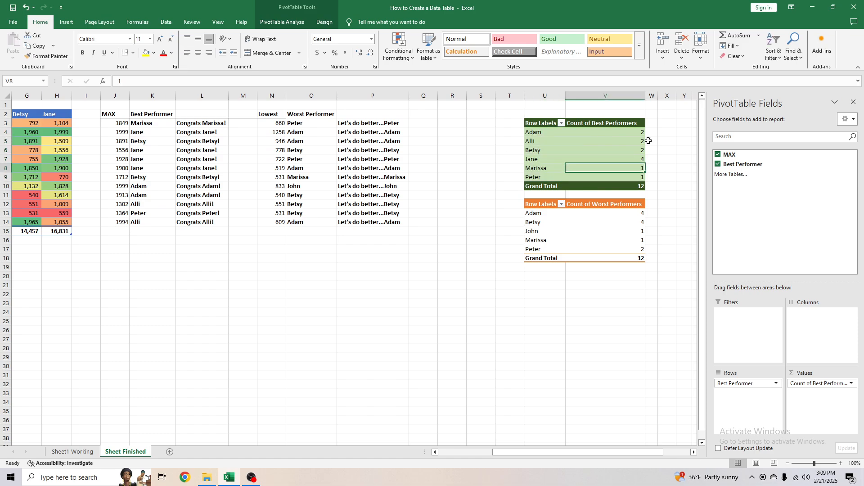
left_click(531, 202)
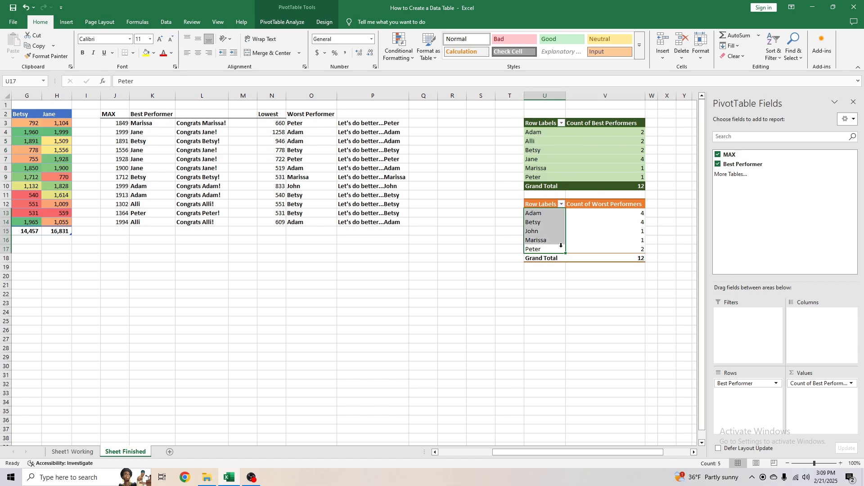
left_click(579, 204)
left_click(585, 159)
left_click(585, 222)
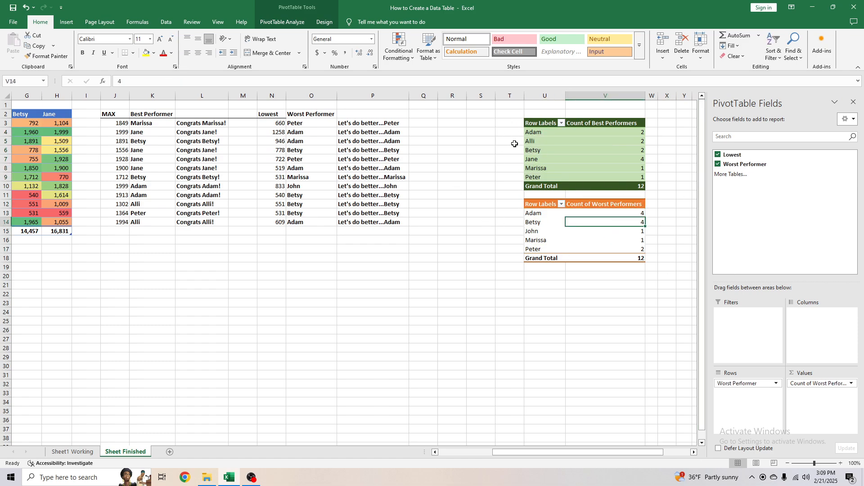
left_click(590, 148)
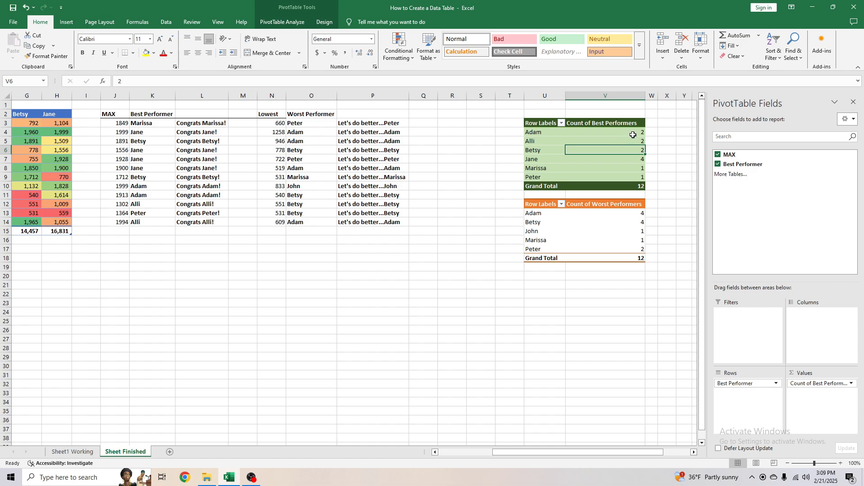
Examine the employee names and counts in the Best Performers pivot table
left_click_drag(630, 135, 635, 181)
left_click(675, 181)
left_click(549, 128)
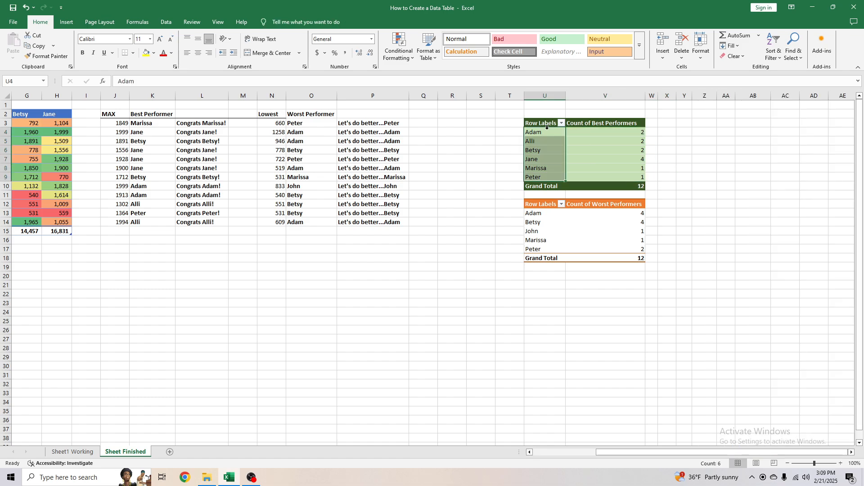
left_click(584, 166)
left_click(589, 159)
left_click_drag(546, 158, 590, 160)
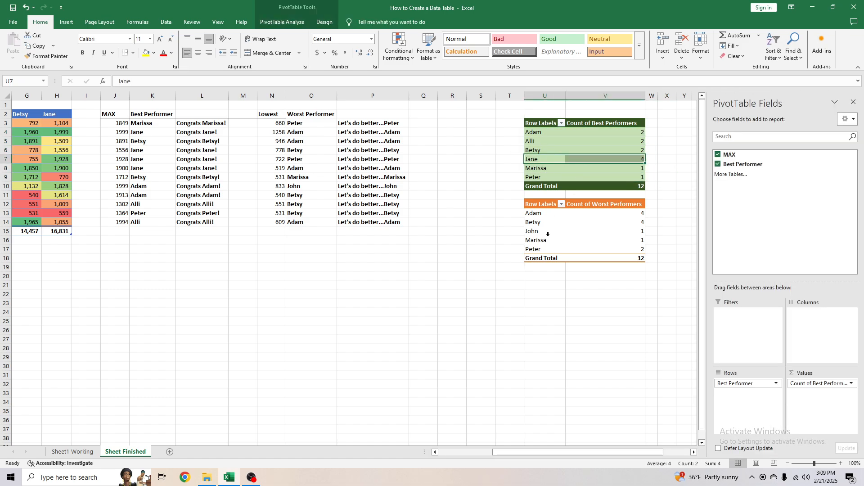
left_click_drag(545, 134, 546, 146)
left_click_drag(601, 150, 599, 134)
left_click_drag(546, 175, 547, 134)
left_click(589, 170)
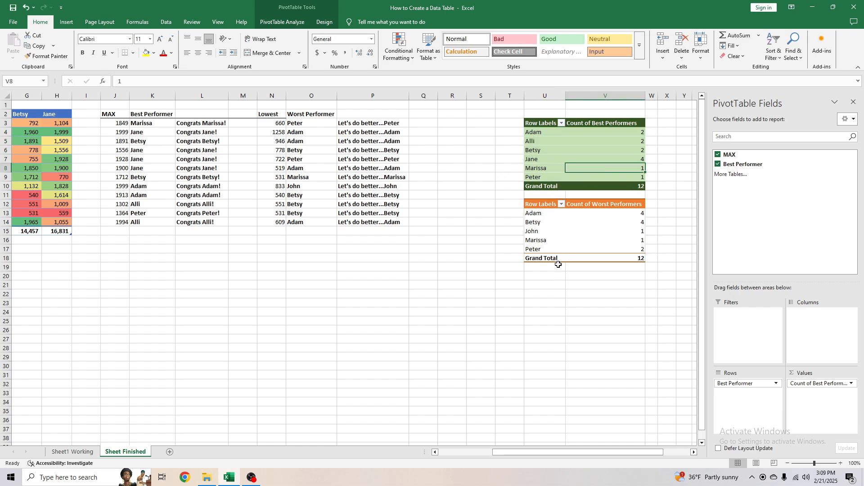
Review the Worst Performers pivot table rows, then return to the start of the finished sheet
left_click_drag(547, 213, 657, 256)
left_click(630, 284)
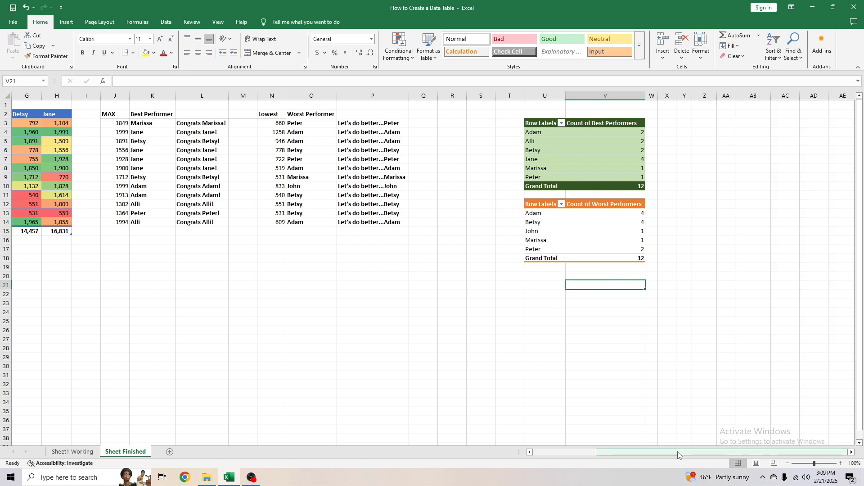
left_click_drag(643, 452, 580, 461)
left_click(495, 213)
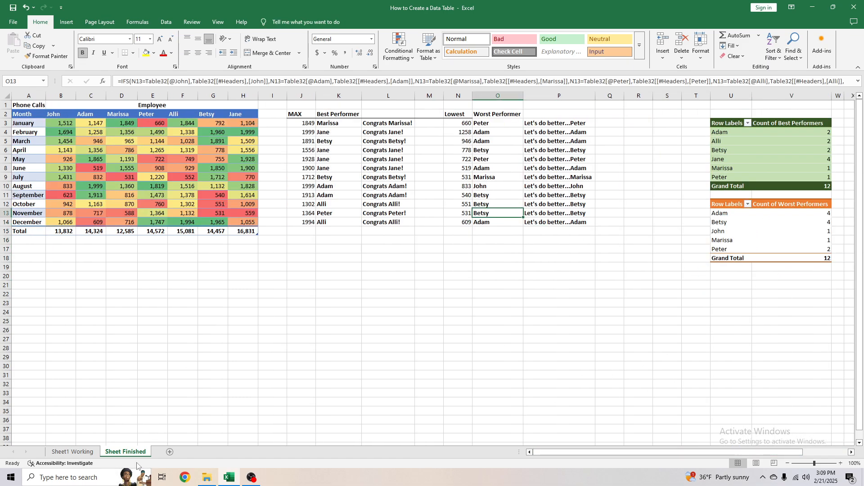
Insert a blank column right after the Best Performer column on the Sheet1 Working sheet
left_click(72, 452)
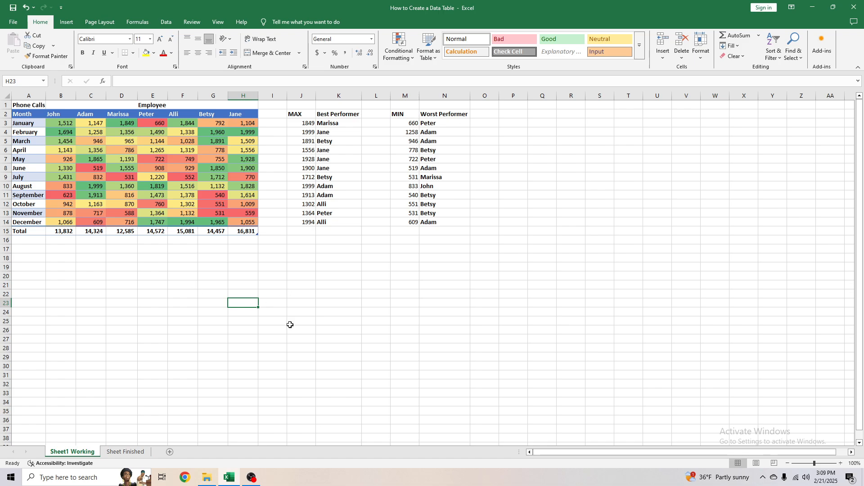
right_click(374, 97)
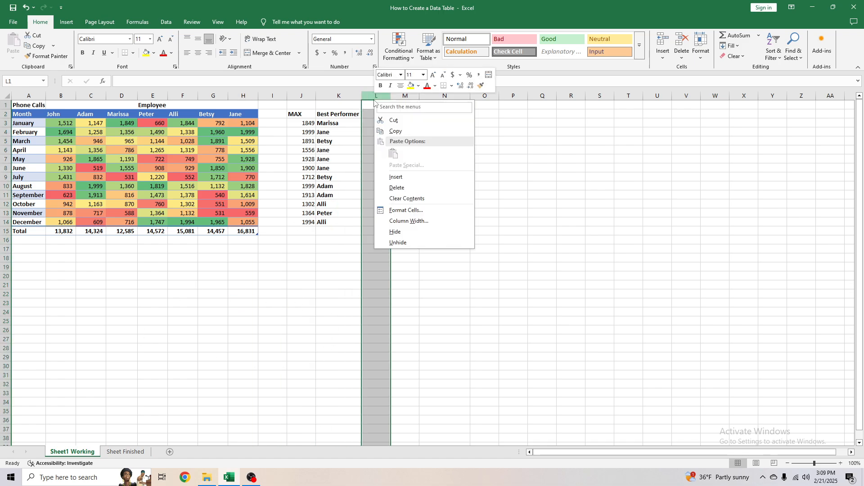
left_click(404, 177)
left_click(458, 187)
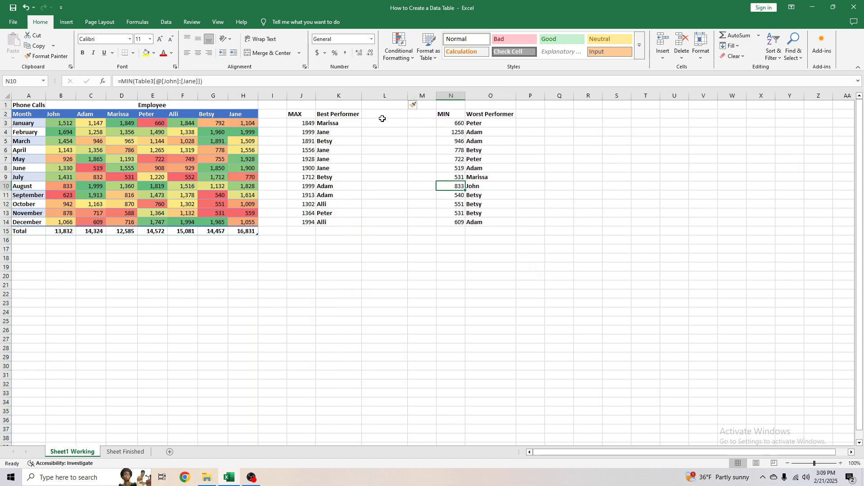
Enter the header "Message" in cell L2, beside Best Performer
left_click(385, 121)
left_click(389, 114)
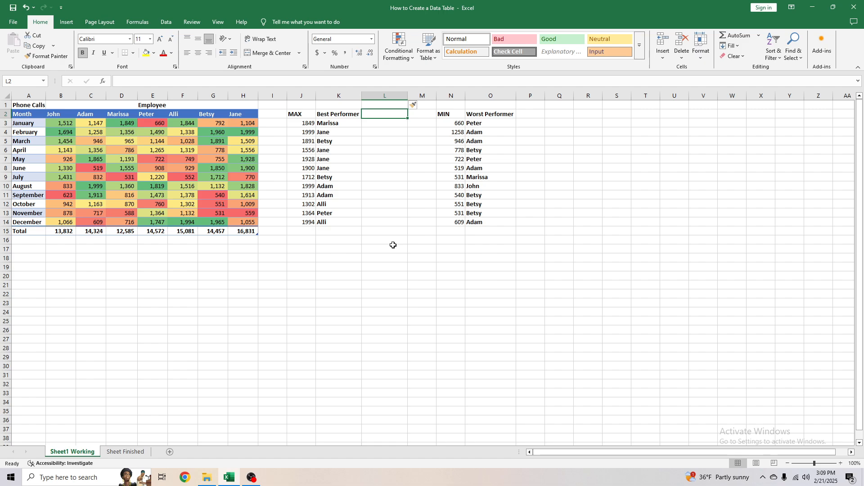
type("Message")
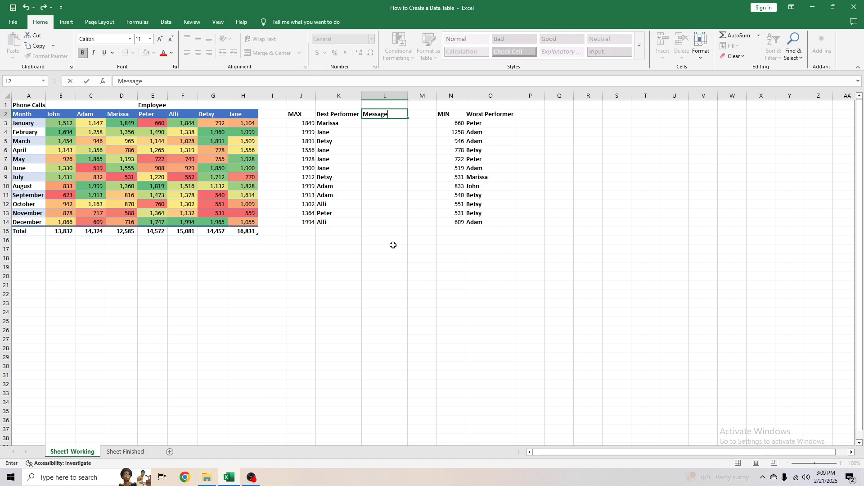
key("Return")
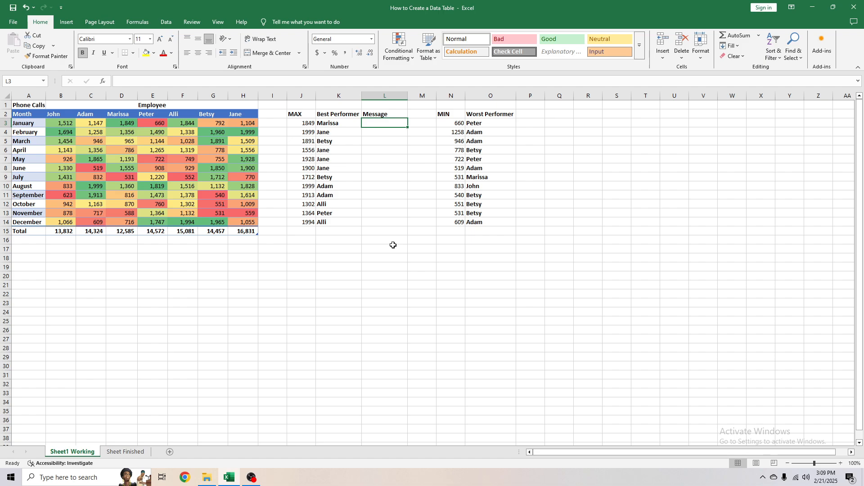
Enter the text formula ="Congrats" in cell L3 for January's message
type("=")
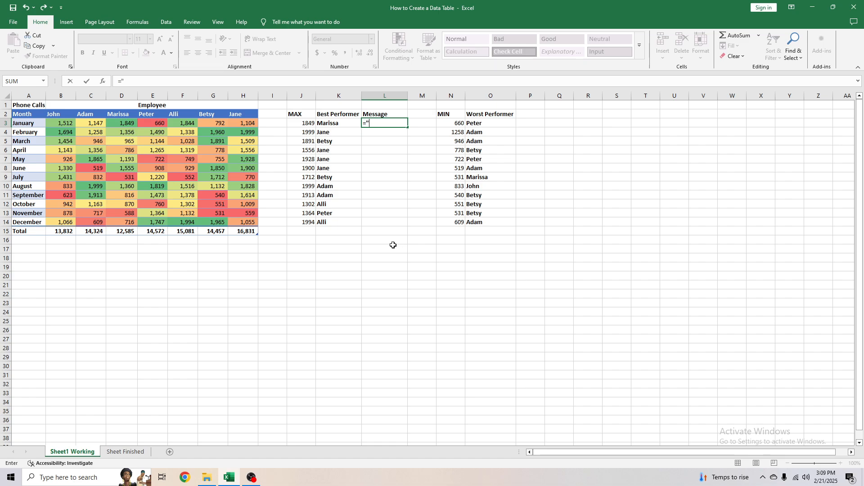
type("Congrats")
key("Left")
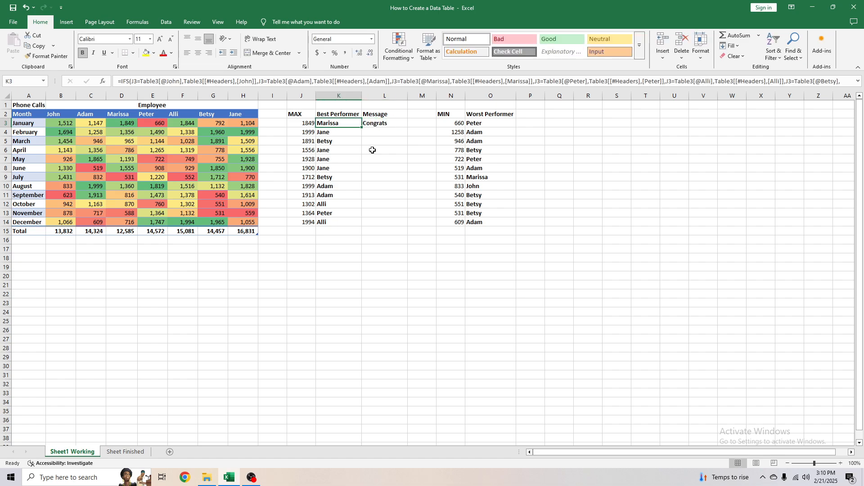
key("Delete")
key("Right")
key("ctrl+z")
key("Right")
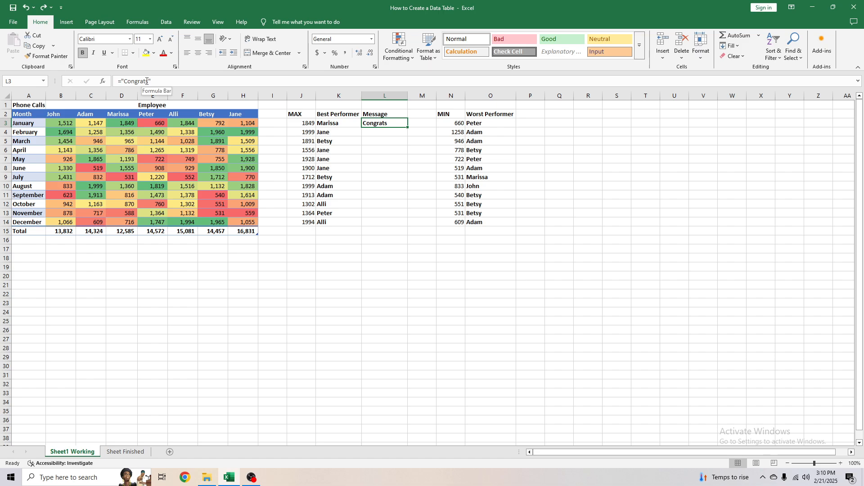
Extend January's message formula in L3 to ="Congrats"&'Sheet1 Working'!K3&"!" so it joins the best performer's name and an exclamation mark
left_click(149, 82)
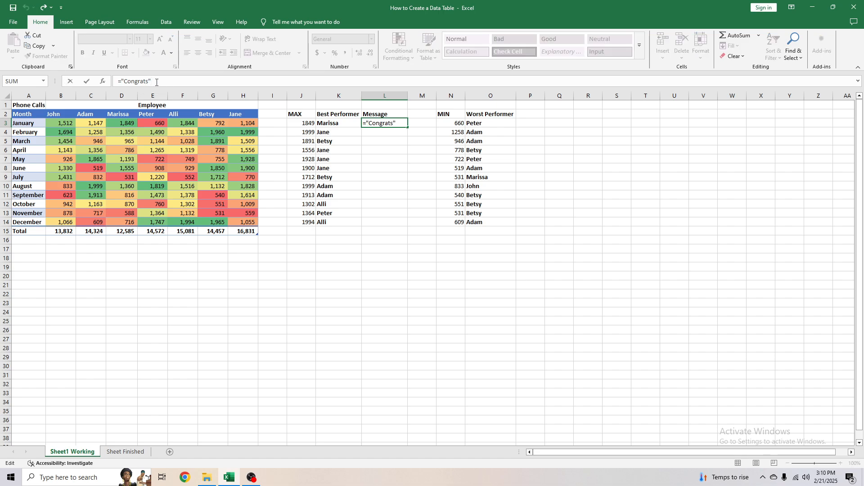
type("&")
left_click(338, 124)
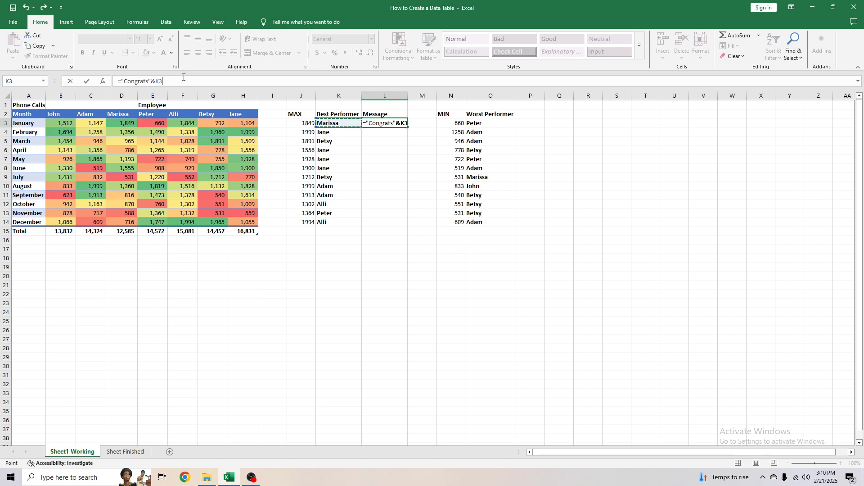
left_click(126, 452)
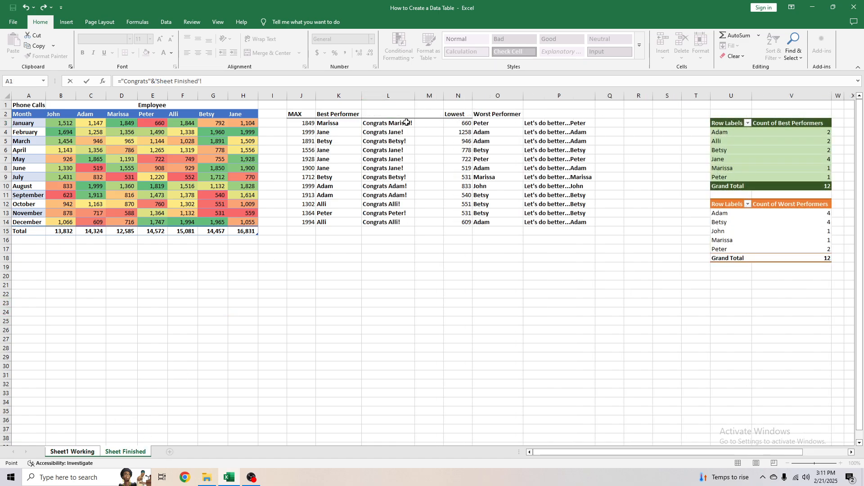
left_click(72, 452)
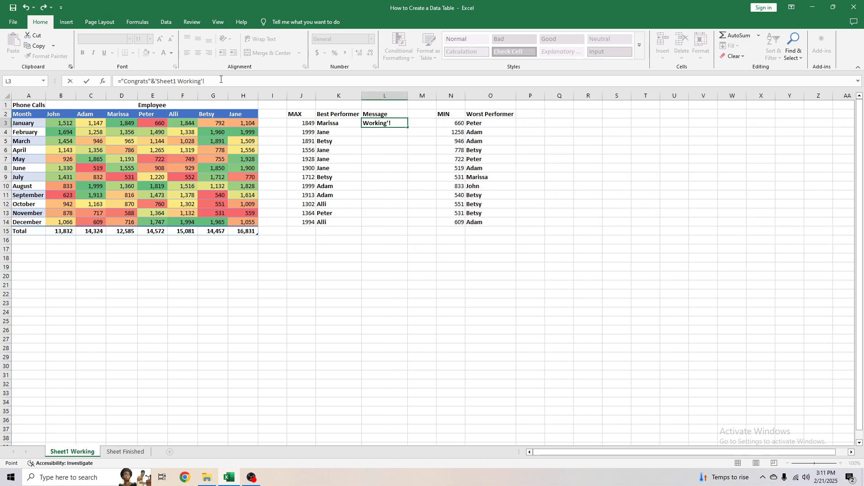
left_click(346, 124)
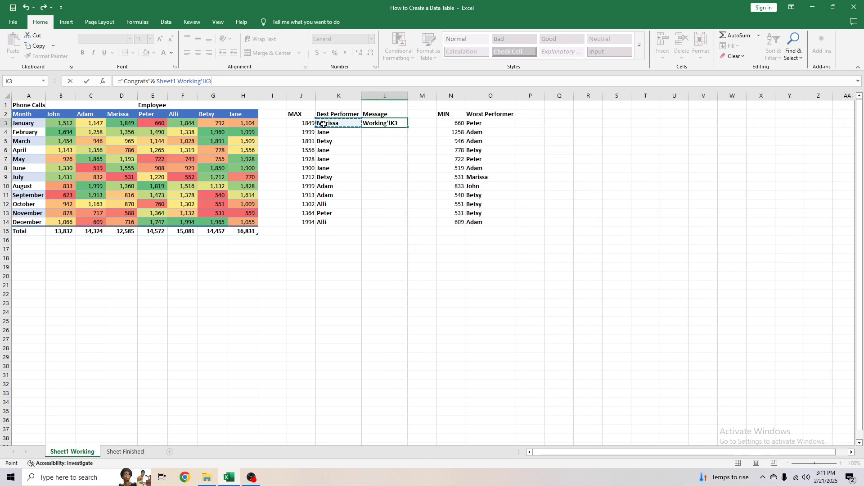
left_click_drag(211, 82, 181, 82)
left_click(224, 84)
type("&\"!")
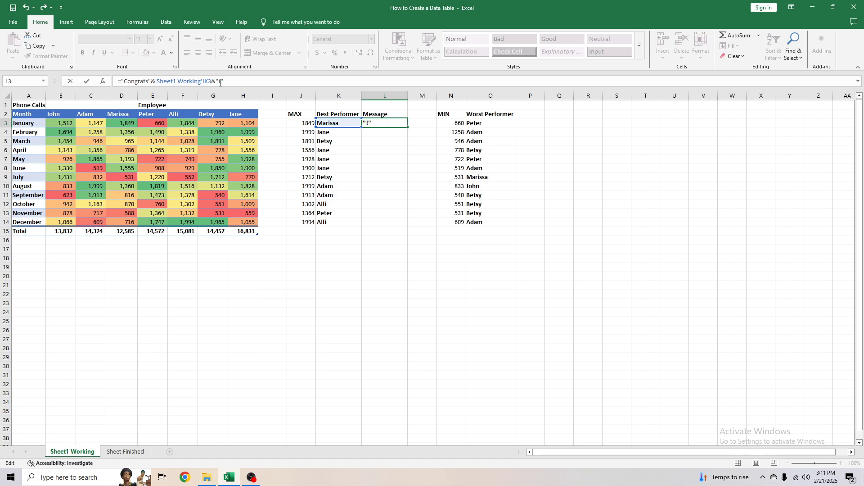
key("Return")
key("Up")
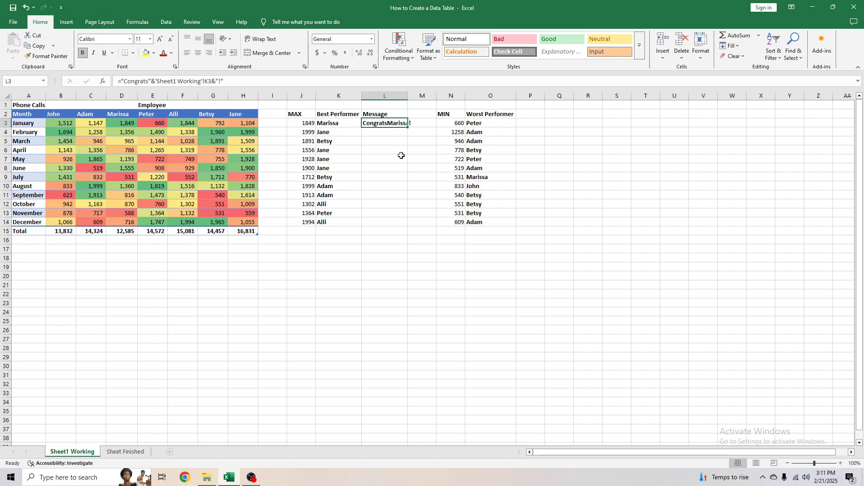
Add a space after Congrats inside the quoted text of the L3 formula
left_click(148, 81)
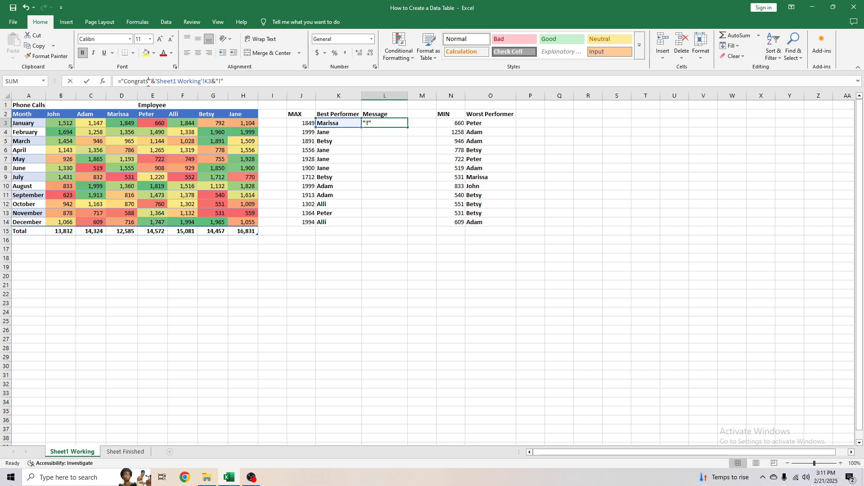
left_click(422, 160)
left_click(389, 124)
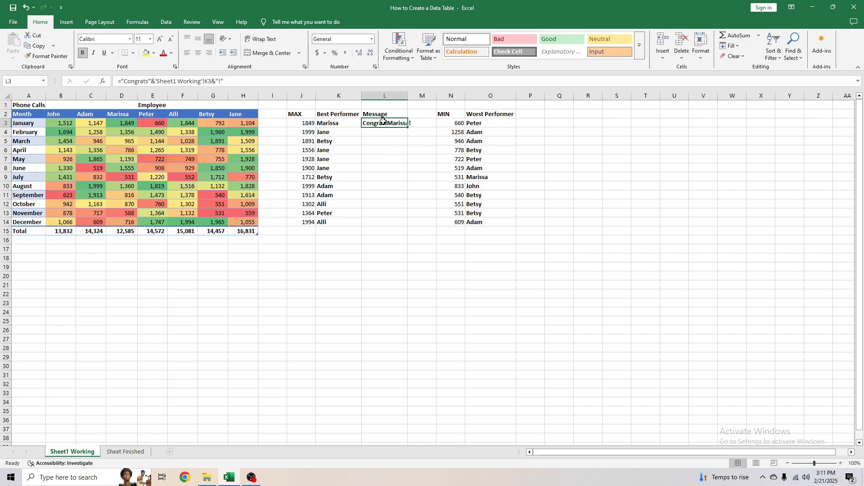
left_click(149, 82)
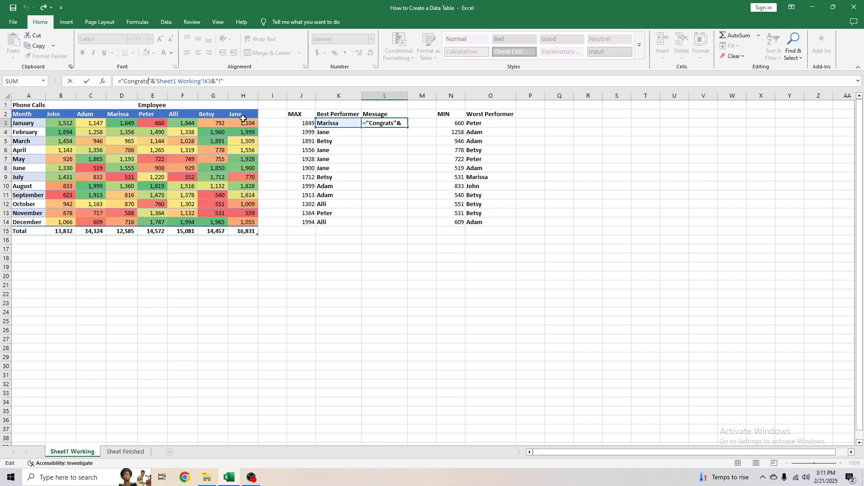
key("ctrl+Return")
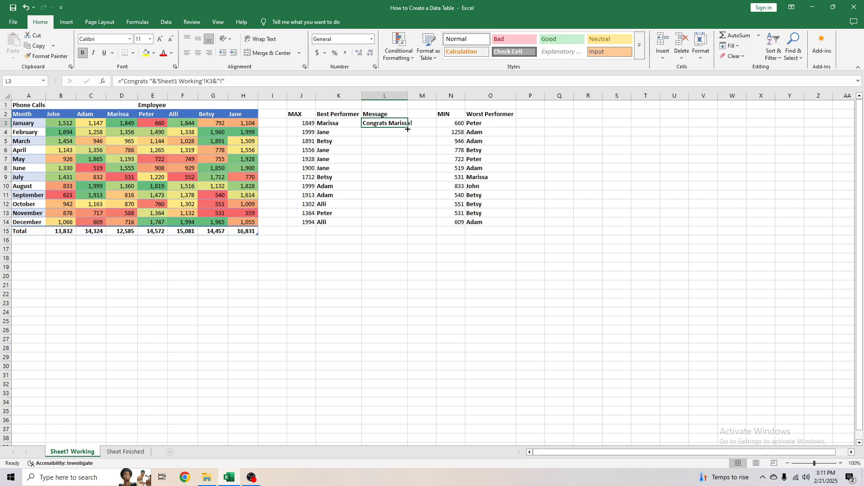
Fill the L3 message formula down to December in L14 and check the messages of repeated best performers
left_click_drag(408, 129, 403, 222)
left_click(401, 189)
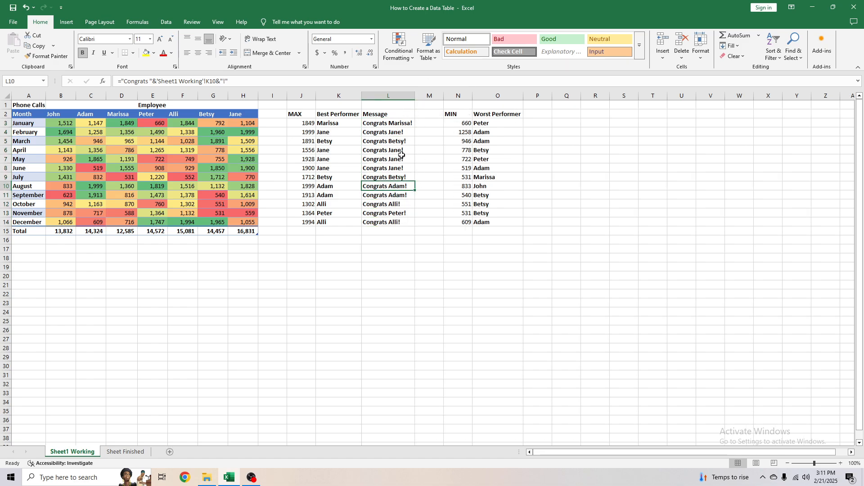
mouse_move(401, 152)
left_mouse_down()
mouse_move(401, 178)
mouse_move(401, 167)
left_mouse_up()
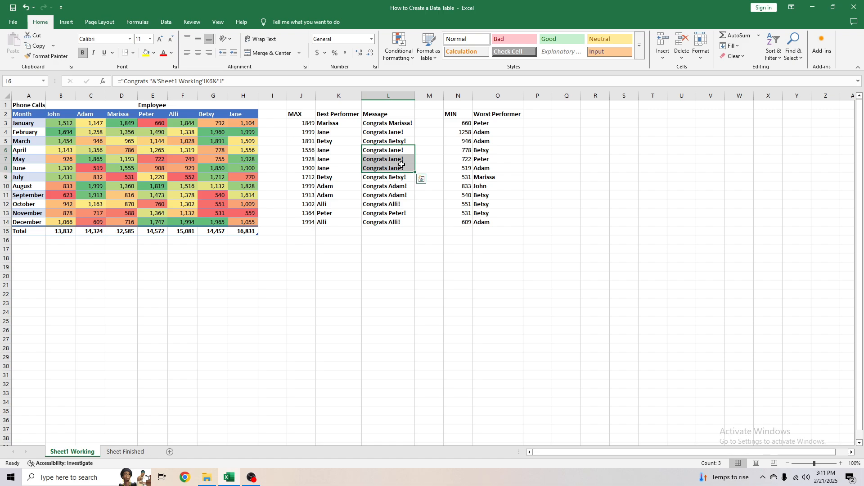
left_click(392, 131, "ctrl")
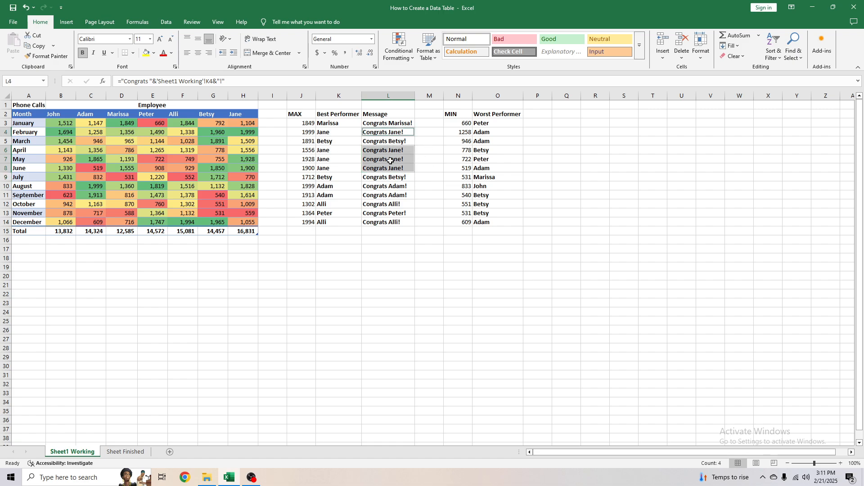
left_click(531, 177)
left_click_drag(398, 187, 404, 195)
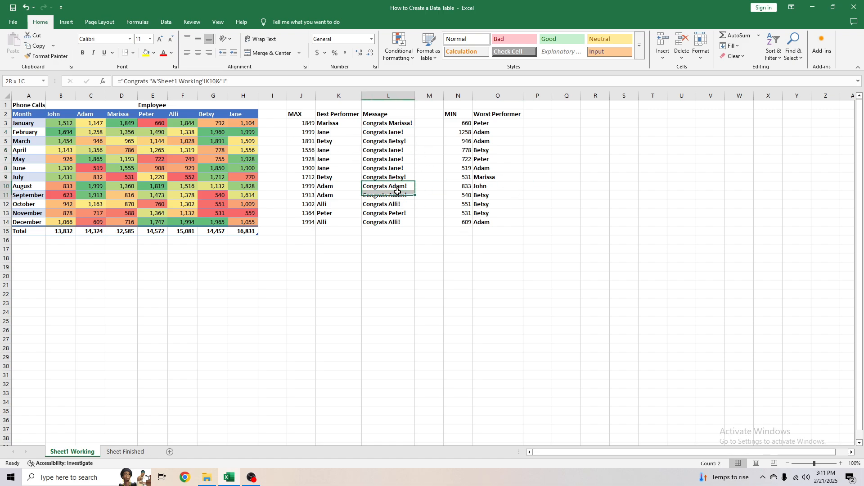
left_click(545, 250)
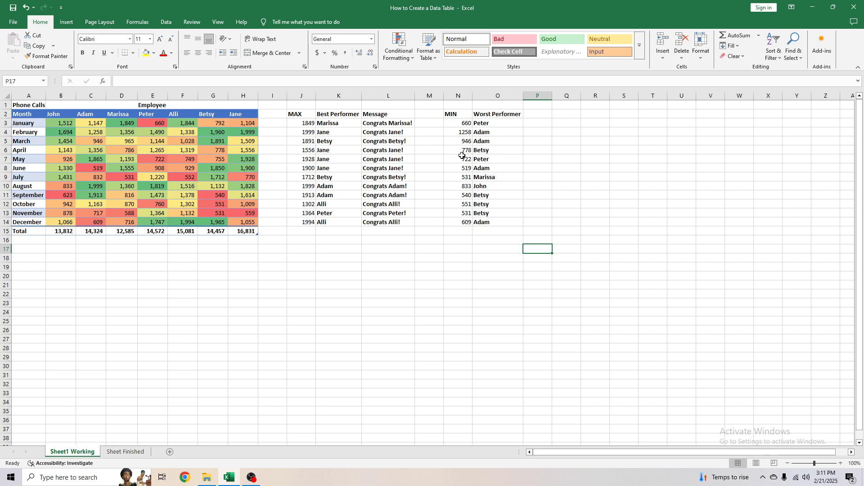
Copy the Message header from L2 to P2, beside Worst Performer
left_click(390, 115)
key("ctrl+c")
left_click(544, 115)
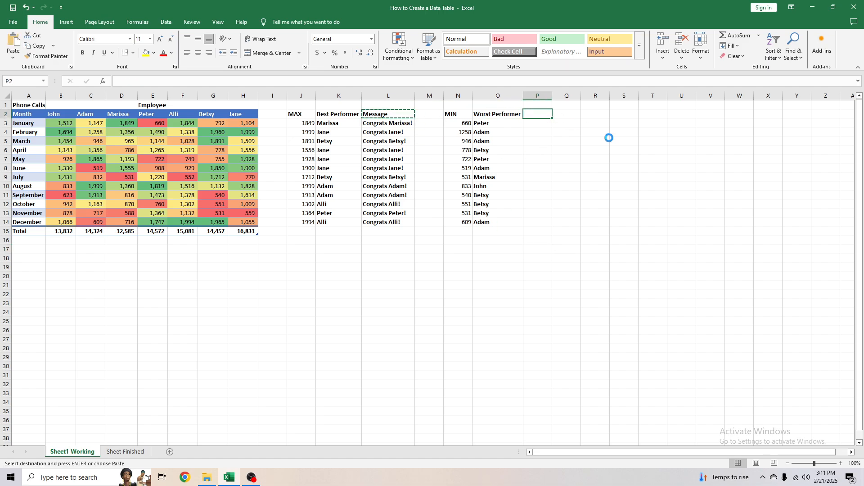
key("ctrl+v")
key("Escape")
Begin a text formula in P3 and look up the worst-performer message wording on Sheet Finished
left_click(530, 123)
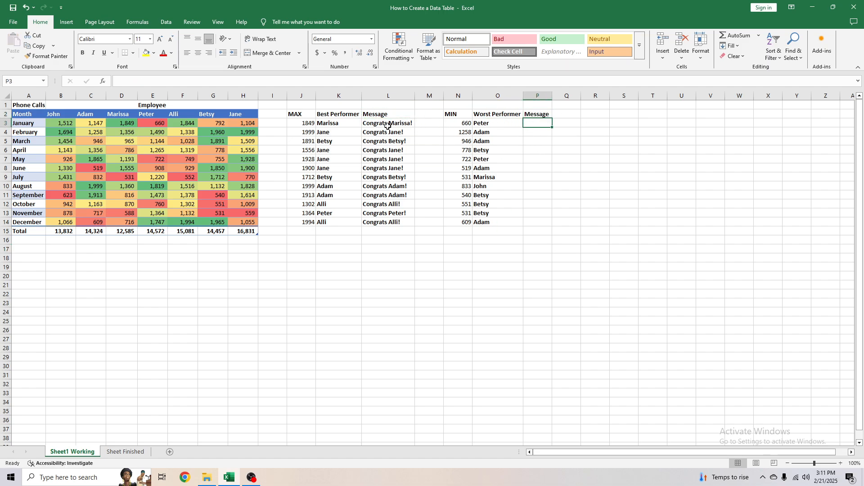
left_click_drag(386, 124, 386, 223)
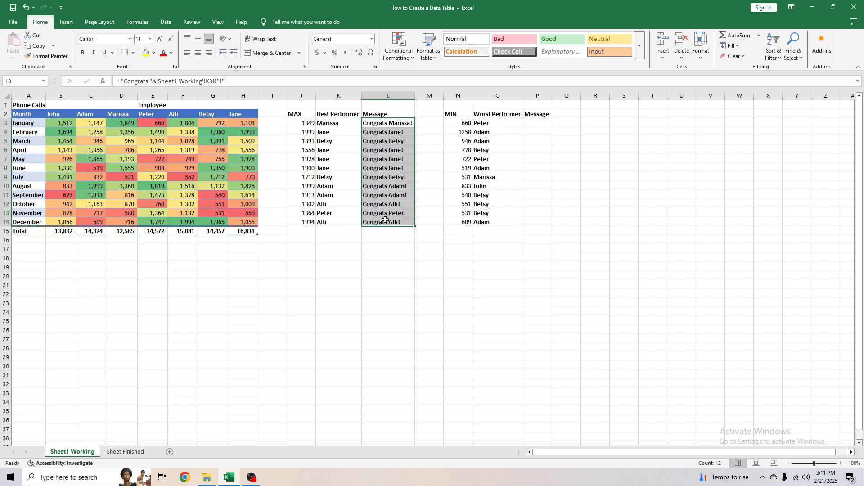
left_click(526, 123)
left_click(387, 124)
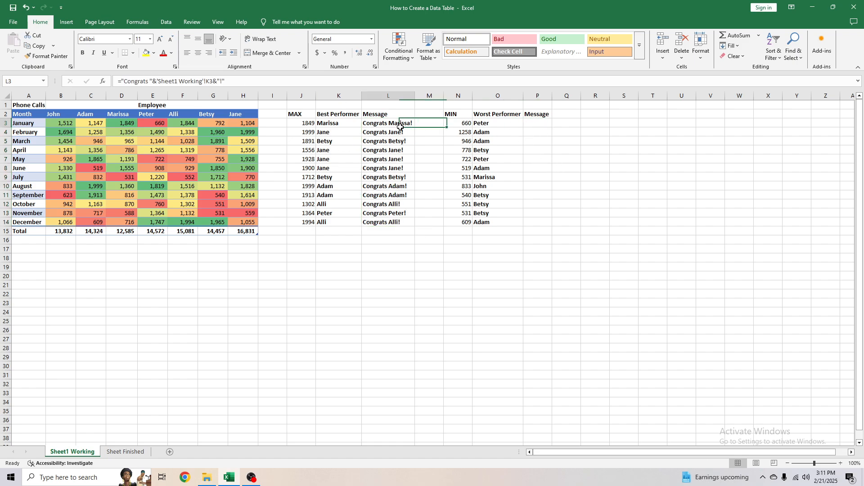
left_click(538, 124)
type("=")
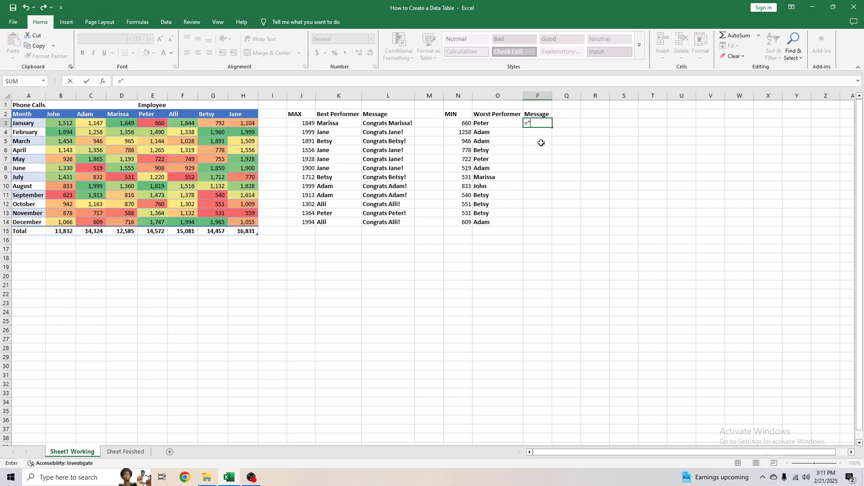
type("\"")
left_click(84, 456)
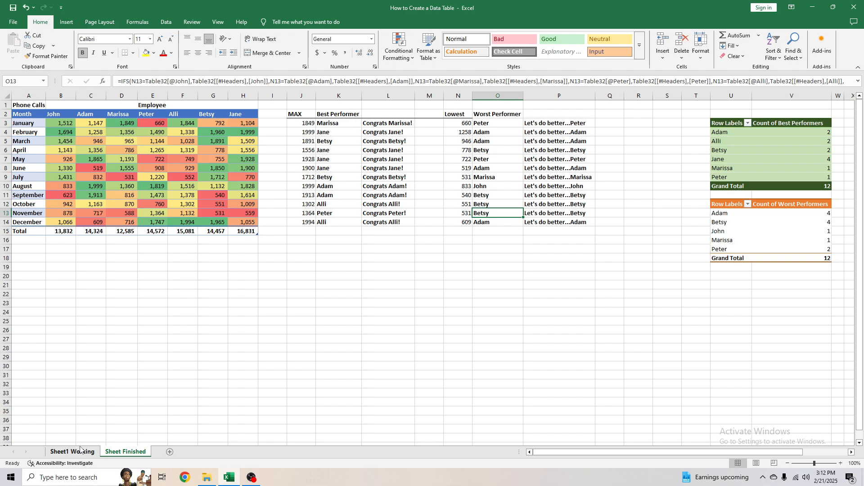
left_click(80, 450)
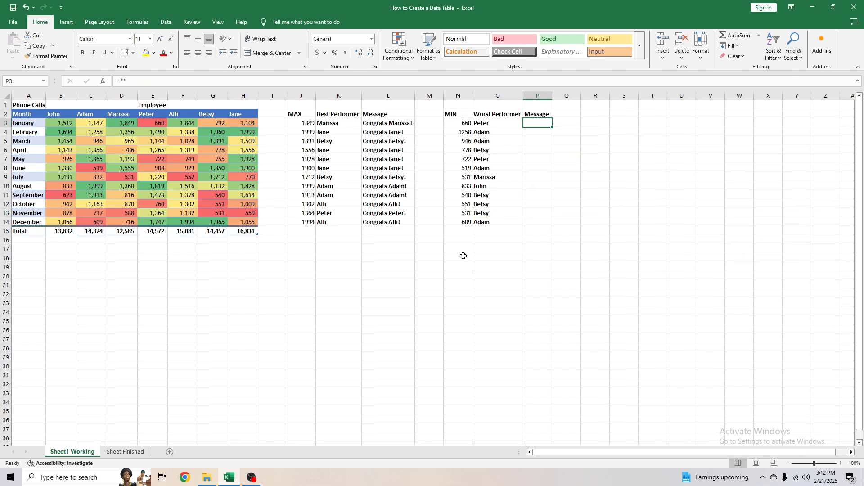
Enter the formula ="Let's do better..."&O3 in P3 for January's worst-performer message
type("\"Let's do better...")
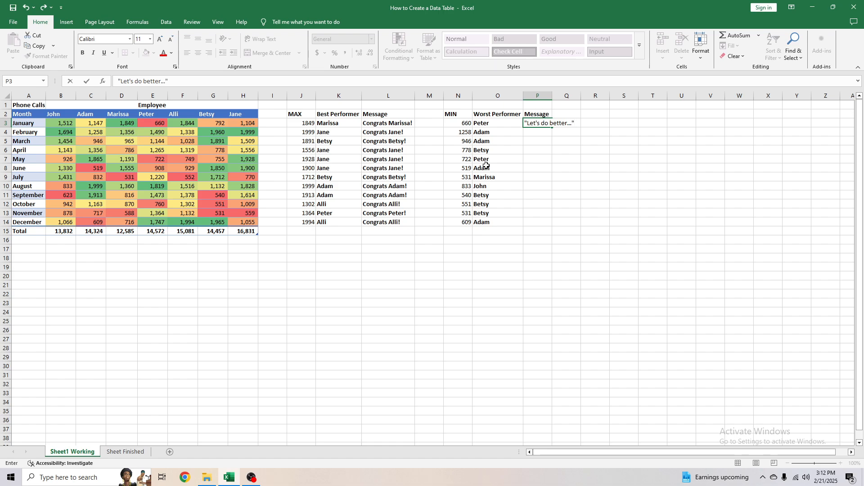
left_click(508, 126)
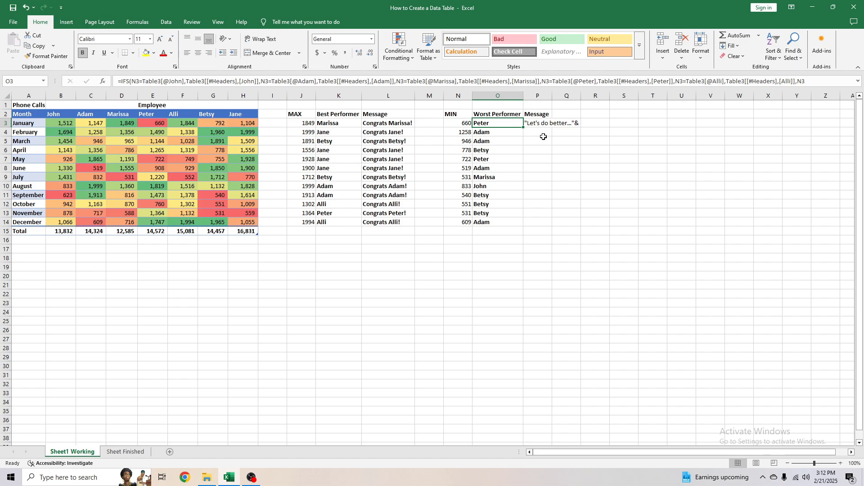
left_click(528, 124)
left_click(113, 82)
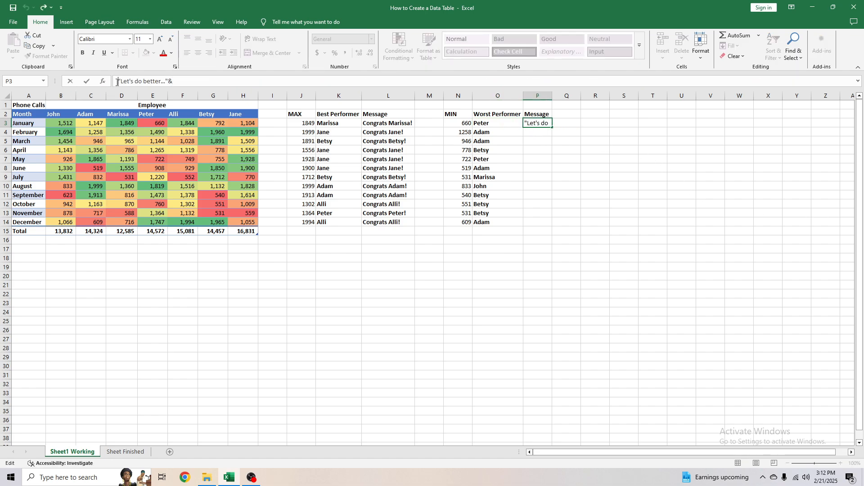
type("=")
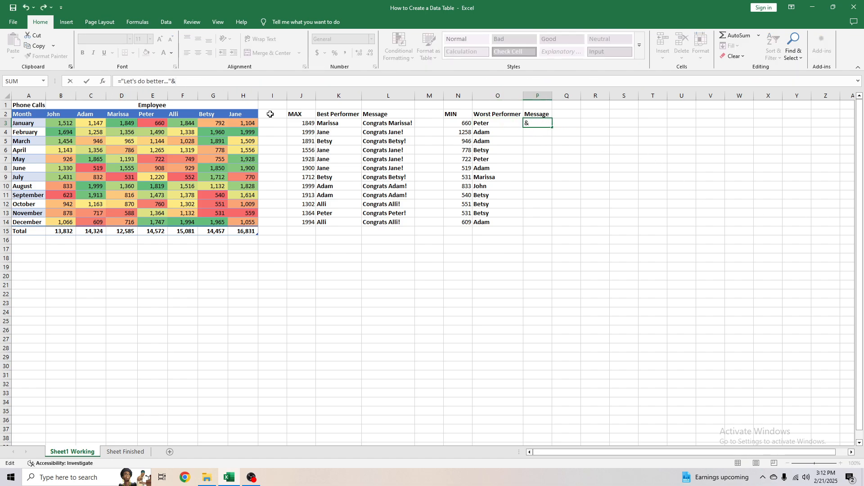
left_click(497, 124)
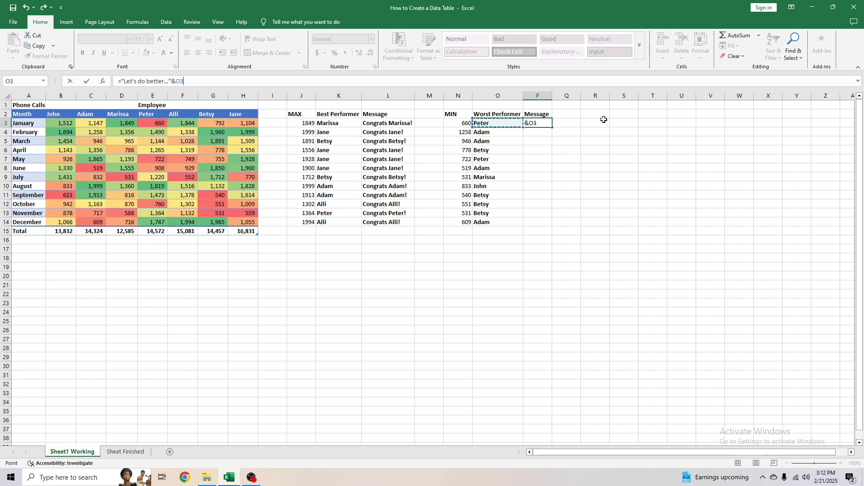
key("Return")
key("Up")
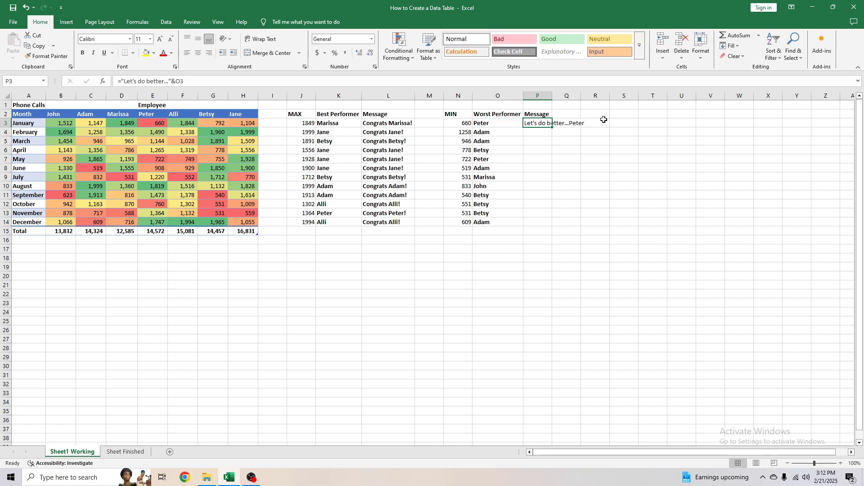
Copy the P3 message formula down through December in P14
key("ctrl+c")
key("shift+Down")
key("shift+Down")
key("shift+Down")
key("shift+Down")
key("shift+Down")
key("shift+Down")
key("shift+Down")
key("shift+Down")
key("shift+Down")
key("shift+Down")
key("shift+Down")
key("ctrl+v")
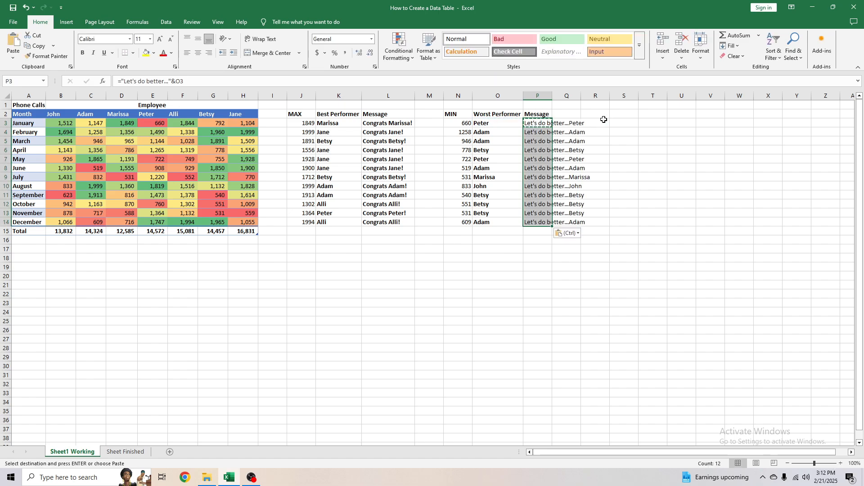
Make the worst-performer messages in P3:P14 bold and autofit column P to their width
key("ctrl+b")
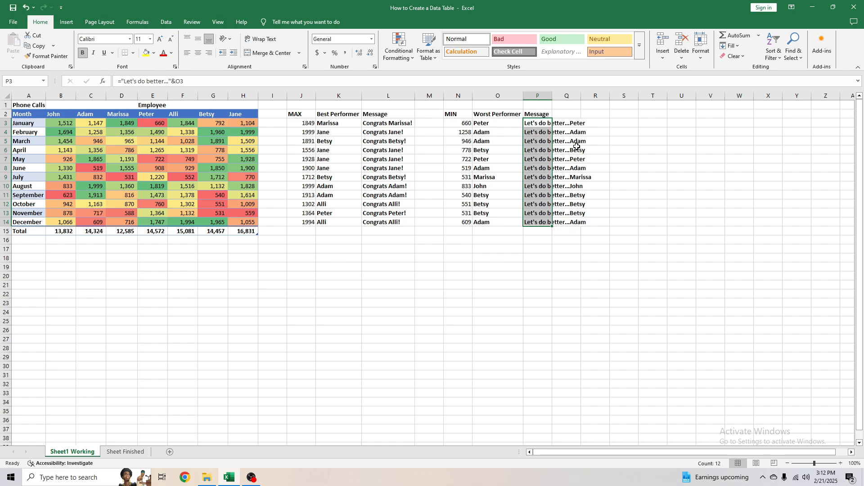
double_click(552, 96)
left_click(547, 132)
left_click(554, 115)
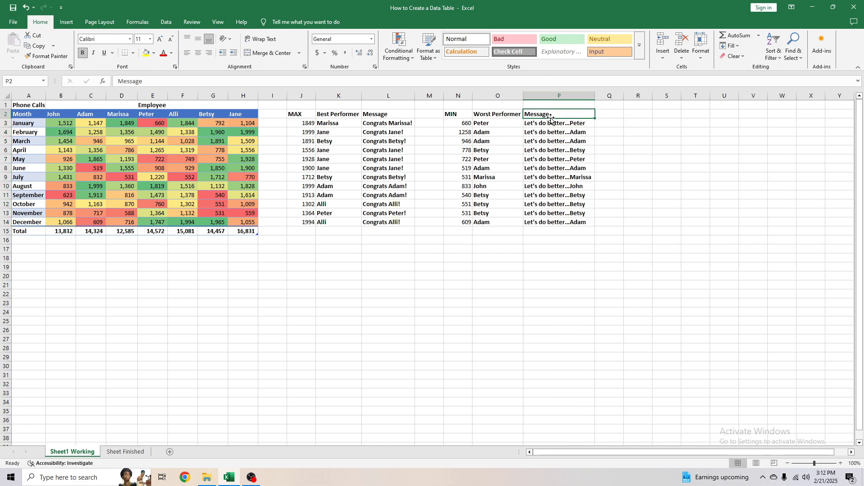
left_click(554, 122)
Review the worst-performer messages in column P of Sheet Finished and the Worst Performer entry for July
left_click(123, 452)
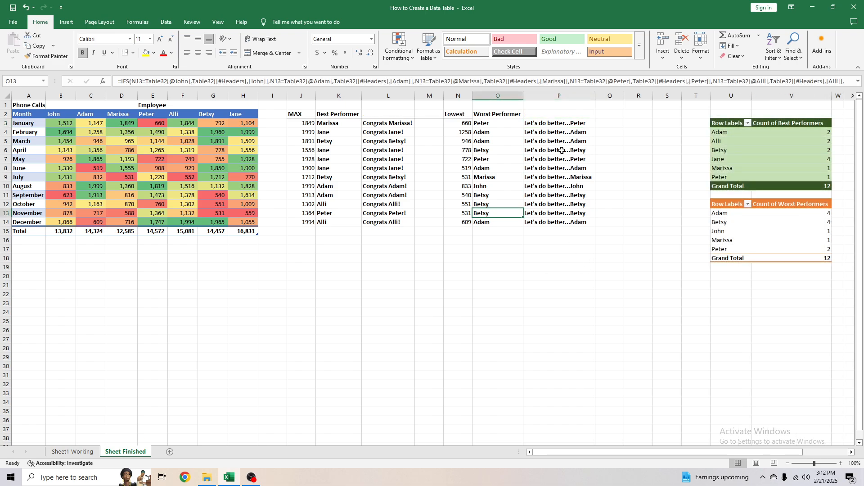
left_click_drag(545, 122, 549, 217)
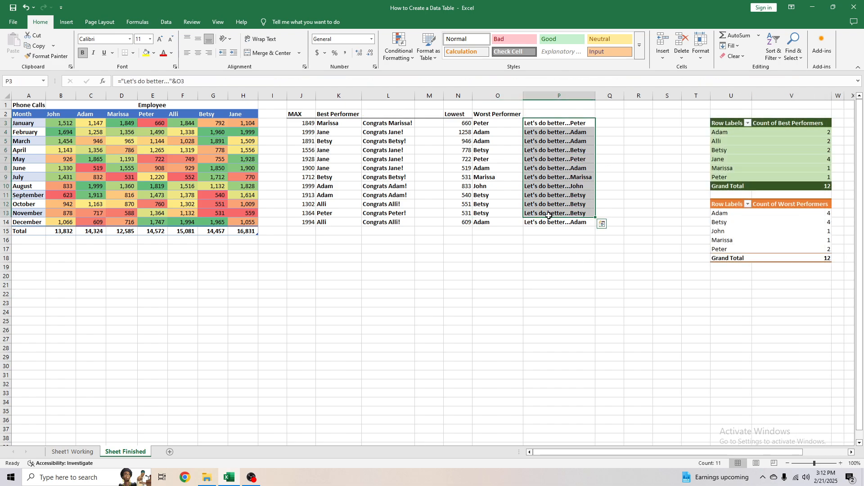
left_click(537, 178)
left_click(488, 175)
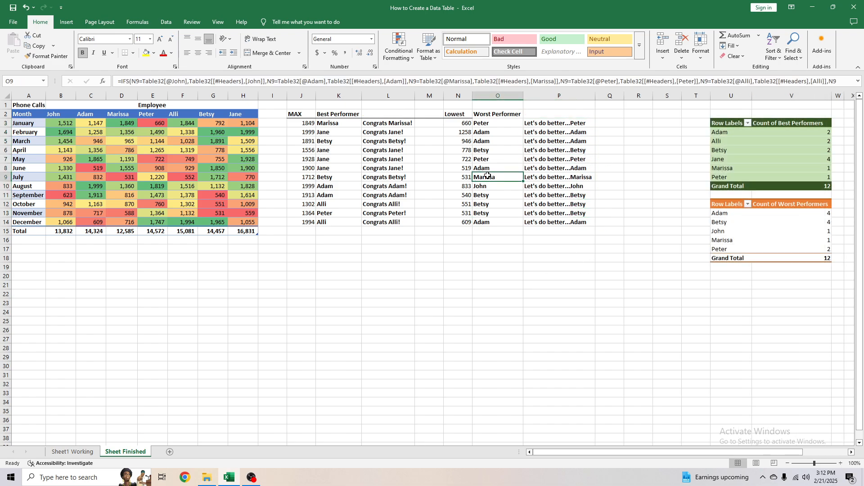
Trace July's lowest value, worst performer and message in row 9 of Sheet Finished back to source cell D9
left_click(465, 176)
left_click(545, 178)
left_click(485, 177)
left_click(468, 179)
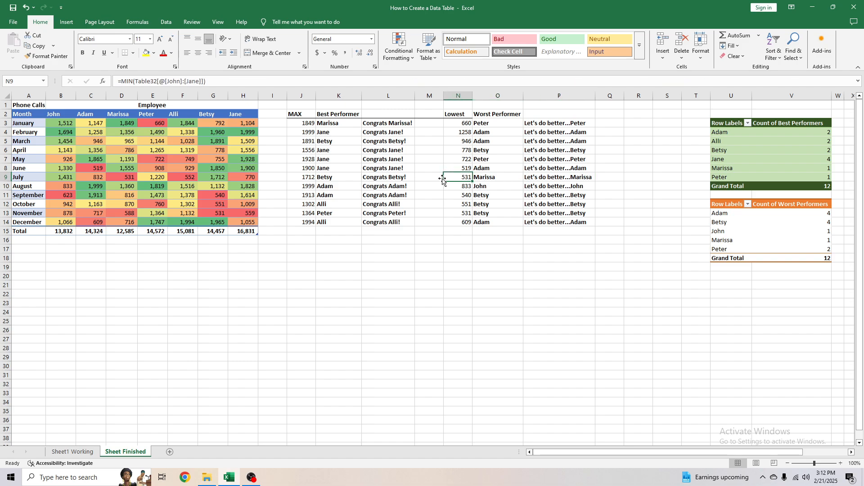
left_click(130, 176)
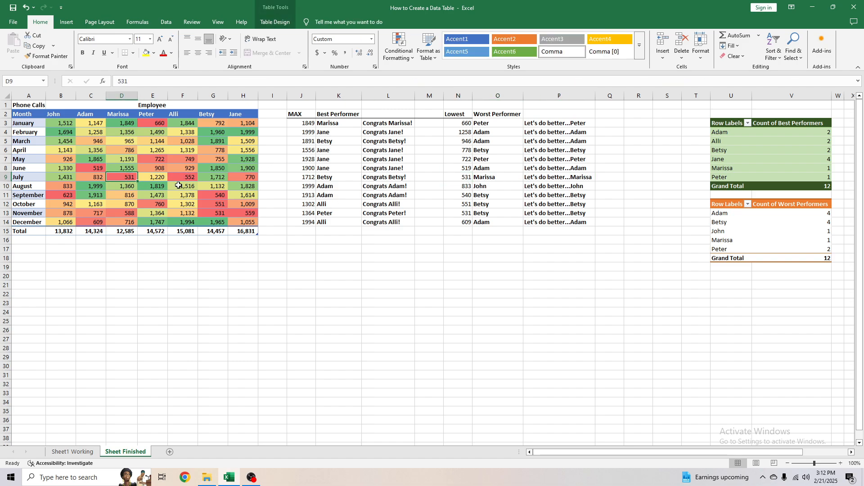
Set the July phone calls in G9 of Sheet Finished to 0
left_click(210, 180)
type("0")
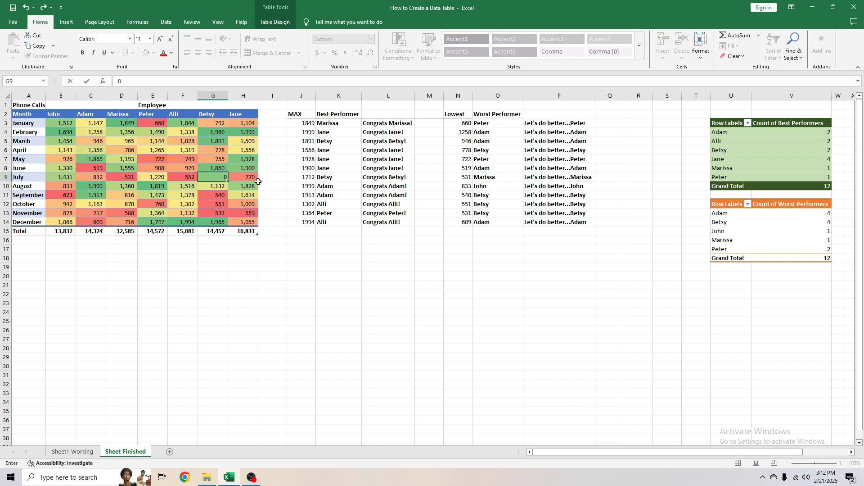
left_click(257, 182)
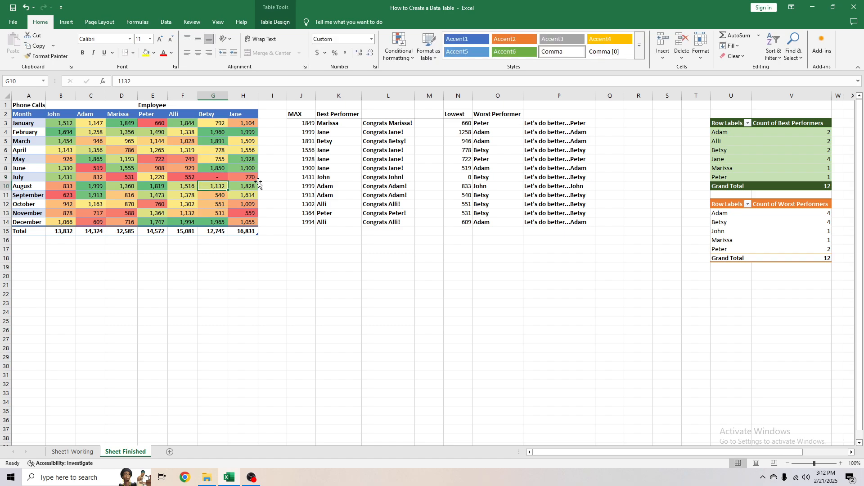
Examine how July's MAX, Lowest, best and worst performer entries and messages in J9:P9 respond to the changed call count
left_click(306, 177)
left_click_drag(306, 177, 558, 177)
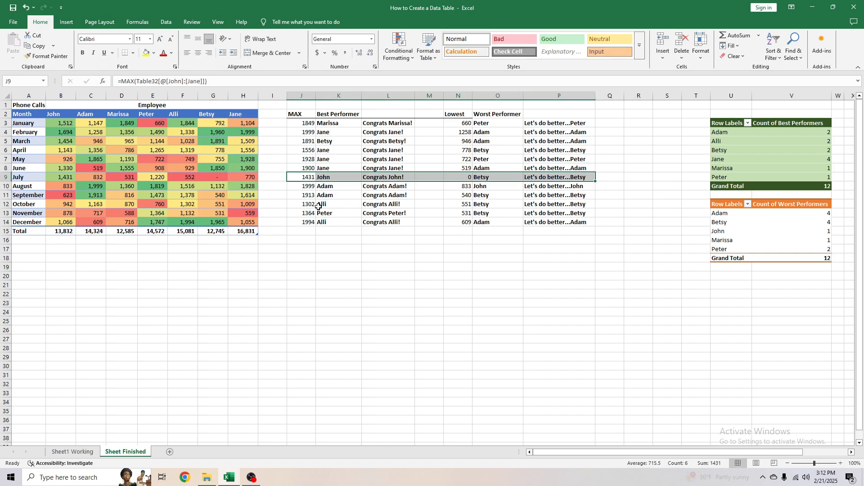
left_click(307, 176)
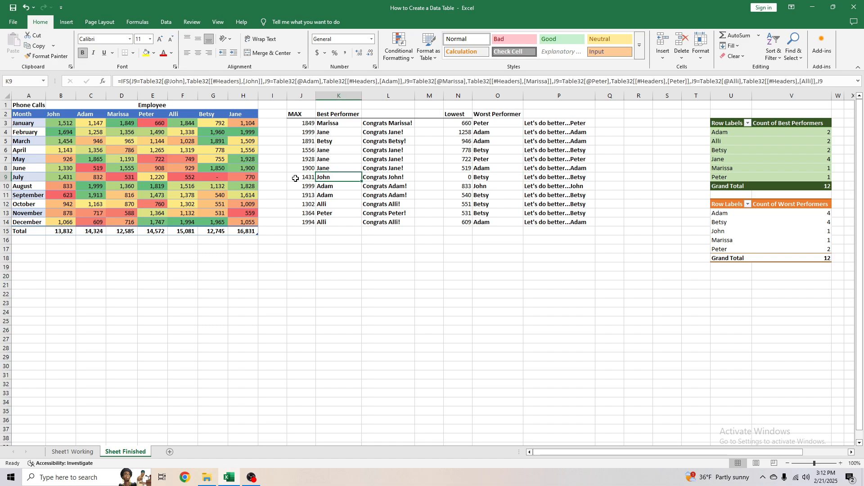
left_click_drag(303, 176, 394, 178)
left_click(213, 177)
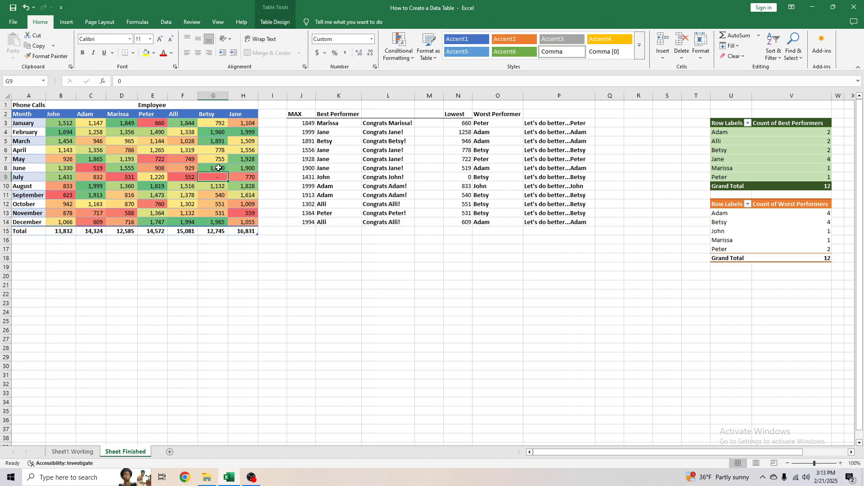
left_click_drag(468, 180, 585, 177)
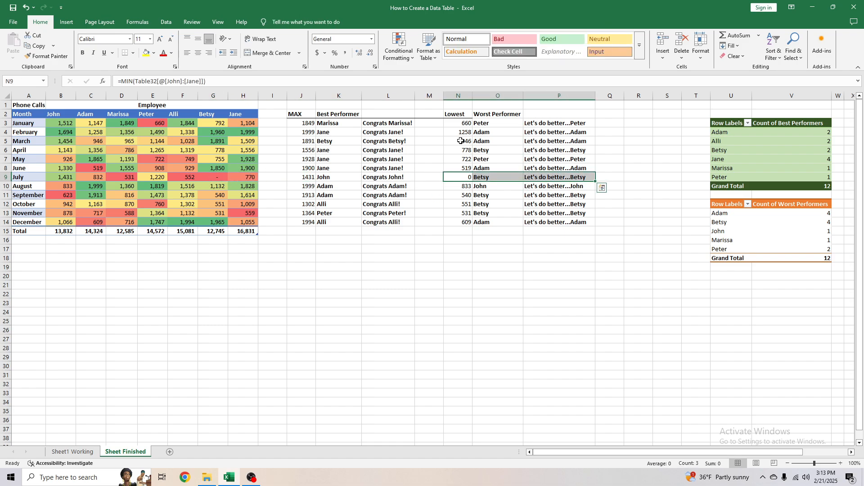
left_click(461, 179)
left_click(503, 177)
left_click(543, 176)
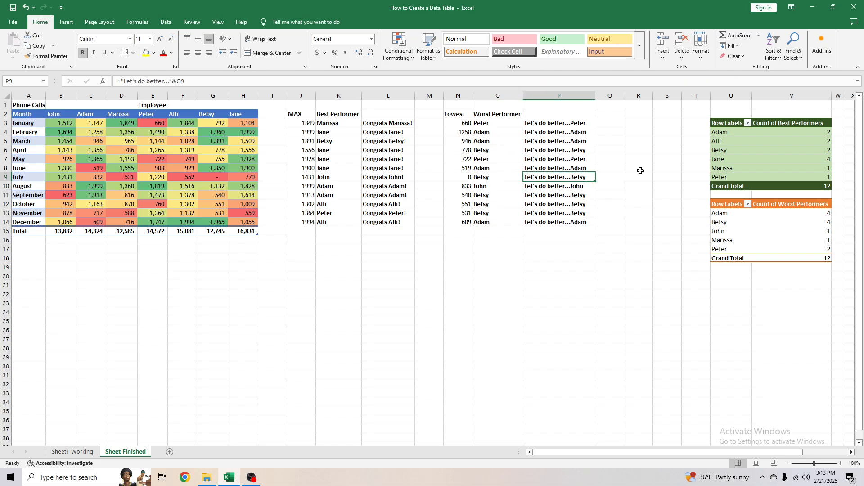
Undo the change to the July phone calls in G9 of Sheet Finished
left_click(566, 206)
key("ctrl+z")
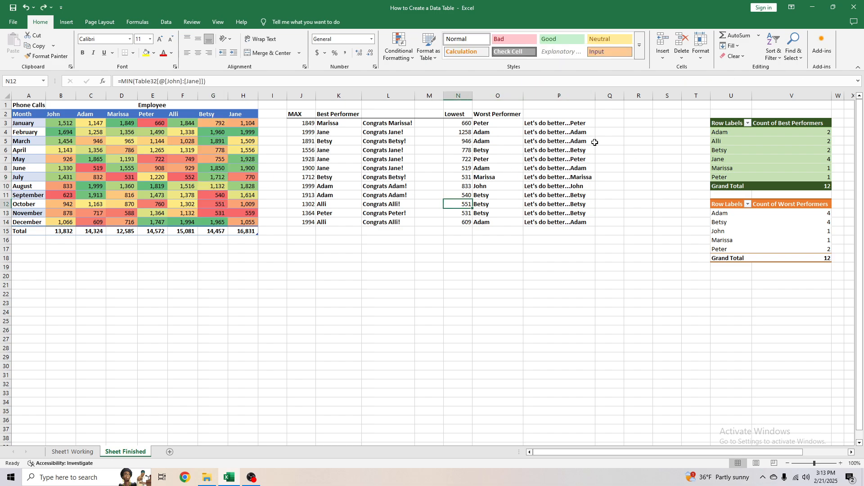
left_click(555, 185)
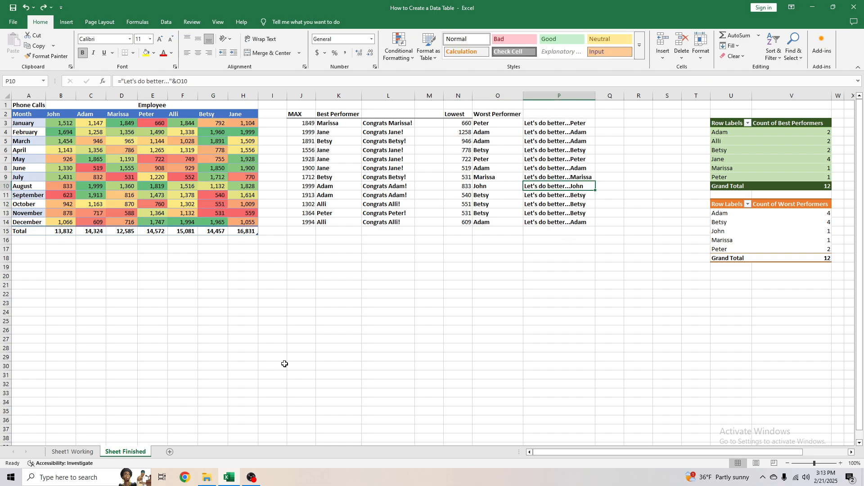
On Sheet1 Working, set the July phone calls in G9 to 0 and check July's worst performer and message
left_click(92, 451)
left_click(525, 219)
left_click_drag(549, 159, 544, 170)
left_click(467, 184)
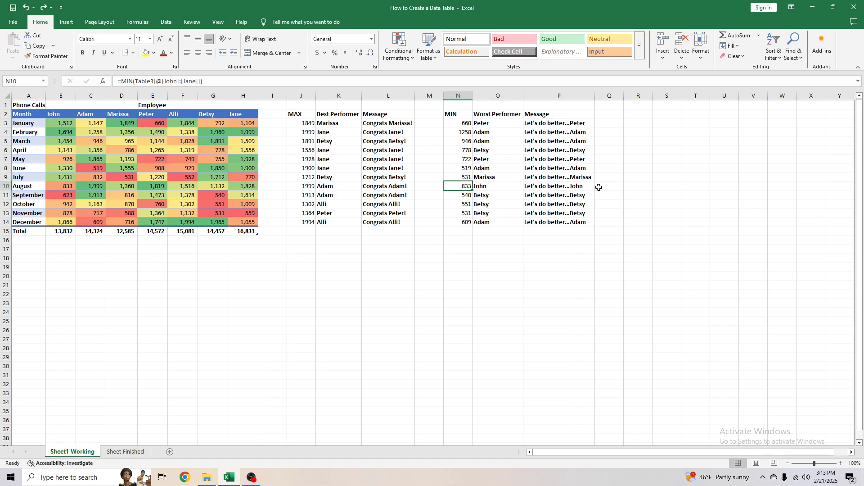
left_click(126, 451)
left_click(72, 452)
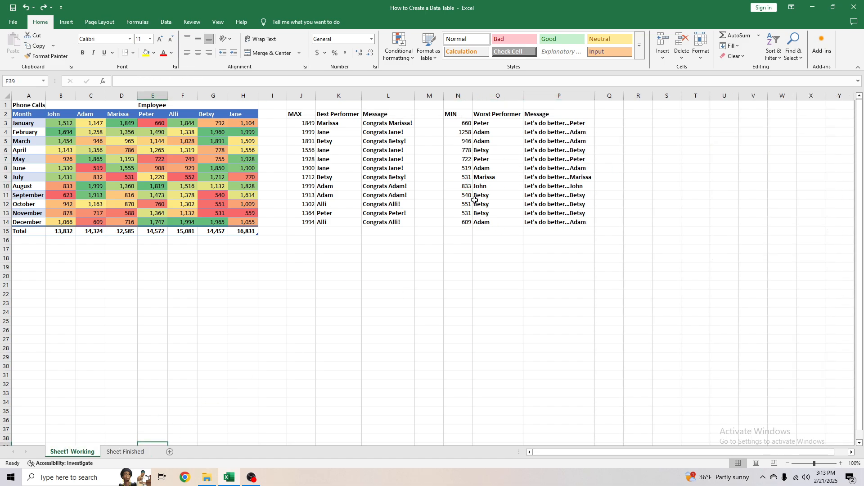
left_click(212, 177)
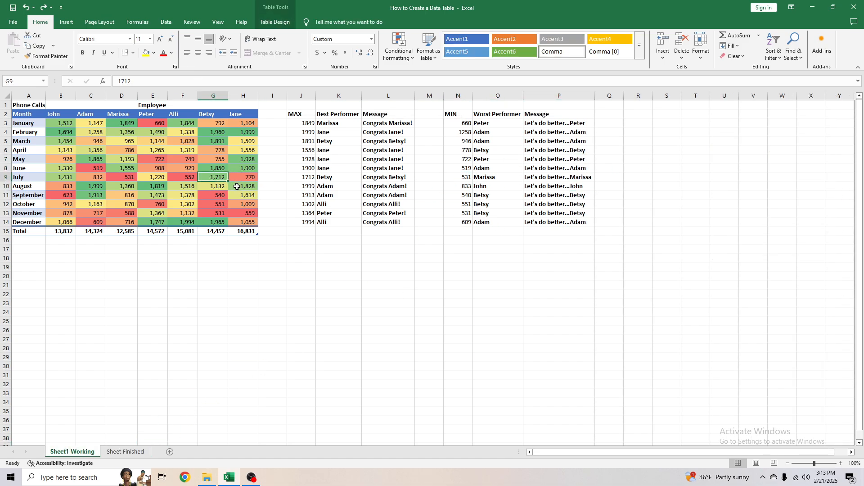
key("Delete")
type("0")
key("Return")
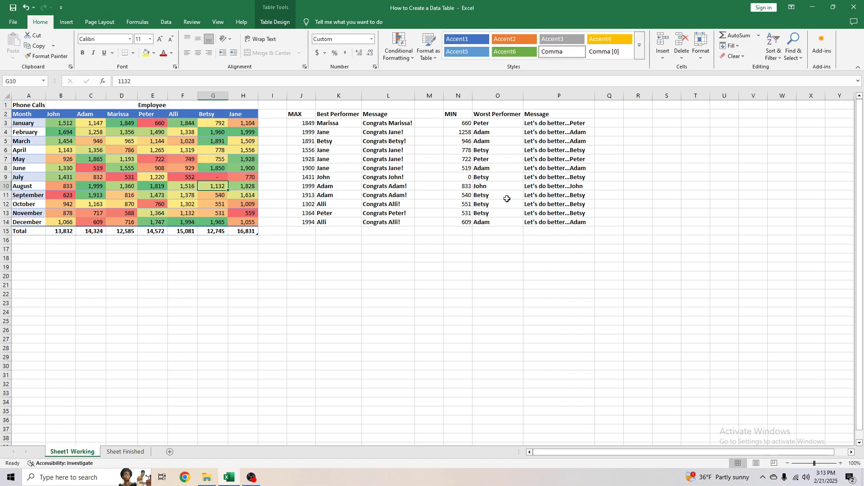
left_click(509, 179)
left_click(525, 180)
Undo both the entry and the deletion in July cell G9 of Sheet1 Working
key("ctrl+z")
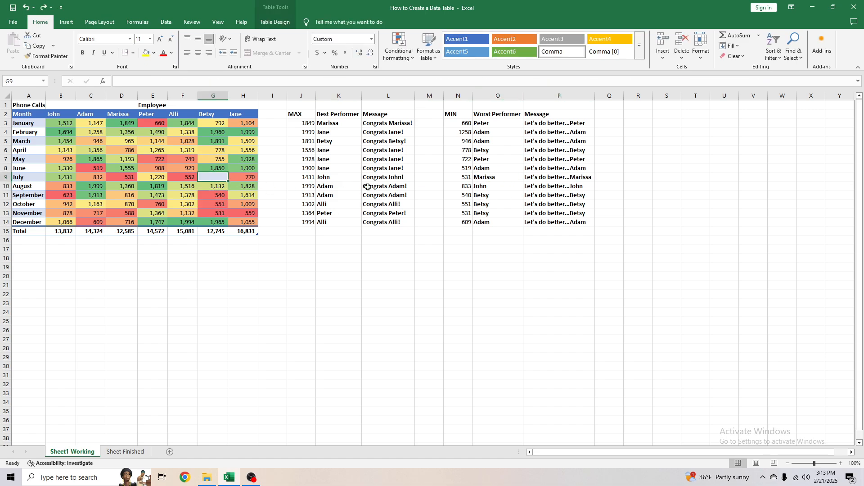
left_click(422, 240)
key("ctrl+z")
left_click(606, 272)
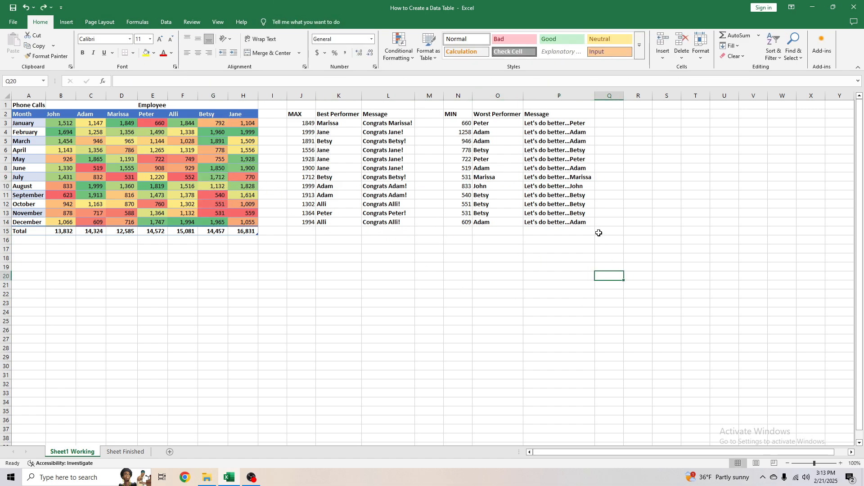
Insert a PivotTable from the MAX and Best Performer range J2:K14 into the existing worksheet at S2
left_click_drag(308, 124, 341, 219)
left_click_drag(301, 115, 344, 221)
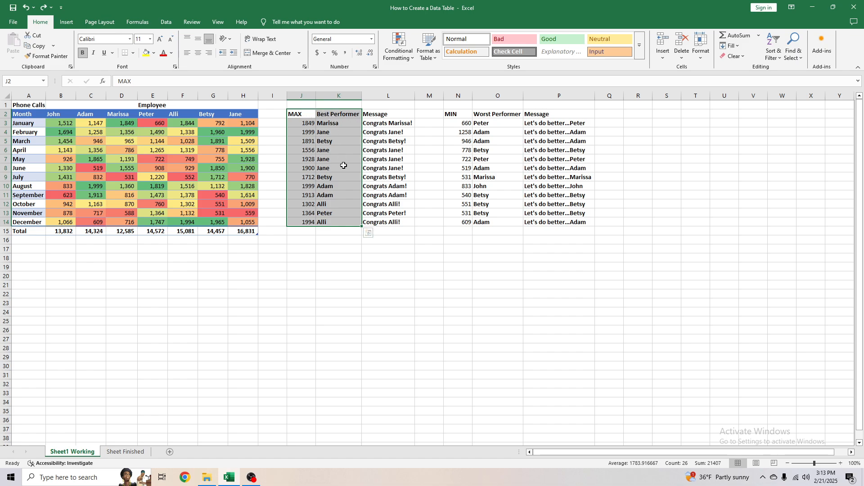
left_click(72, 23)
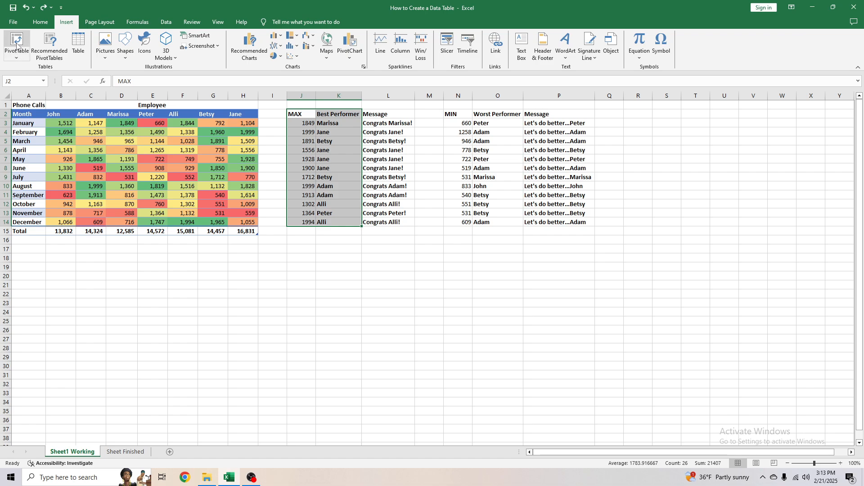
left_click(21, 57)
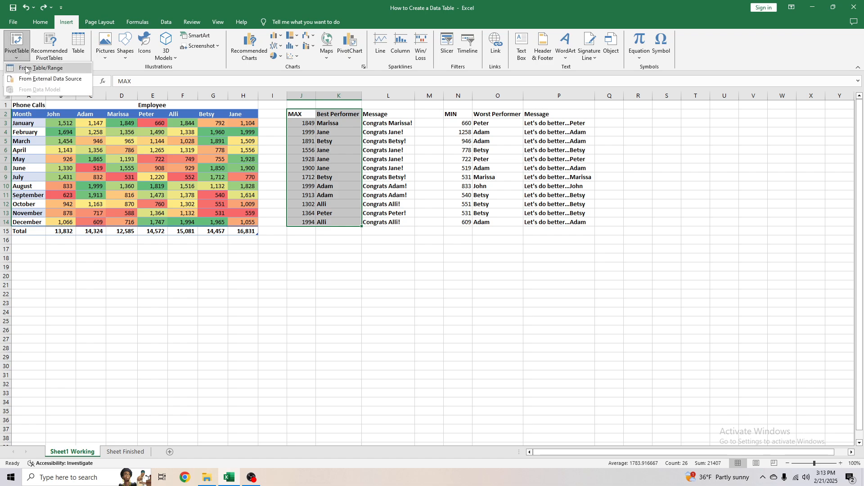
left_click(26, 68)
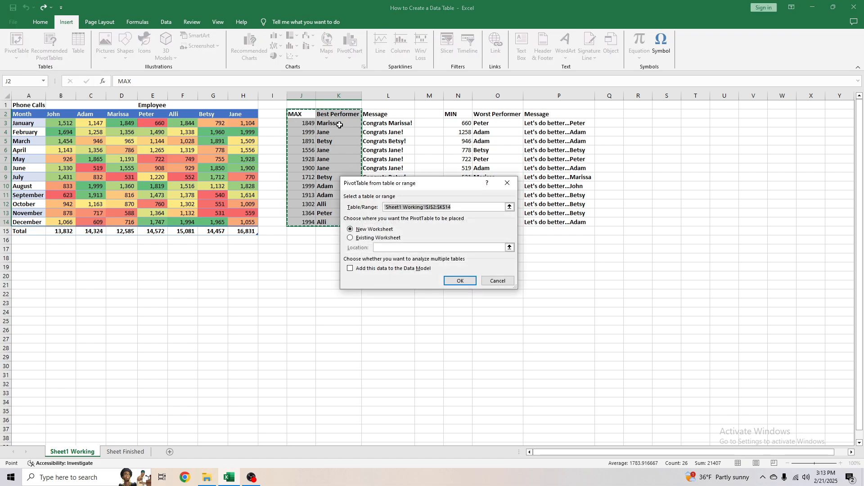
left_click_drag(468, 207, 377, 212)
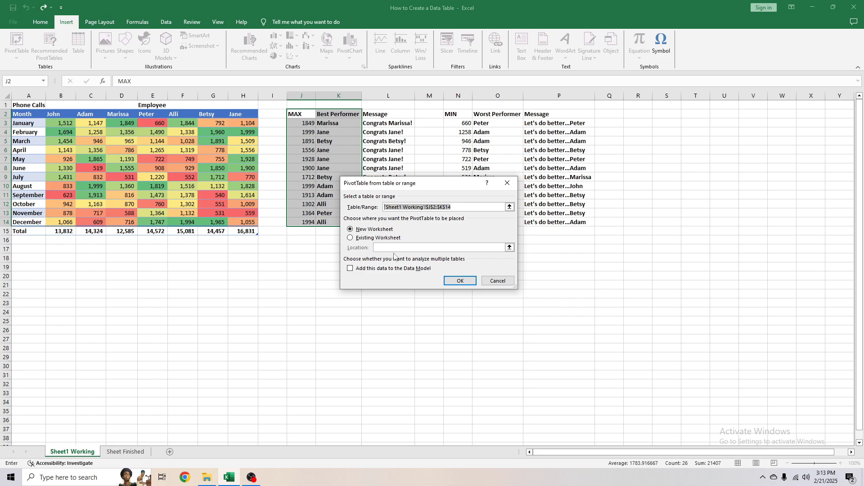
left_click(351, 238)
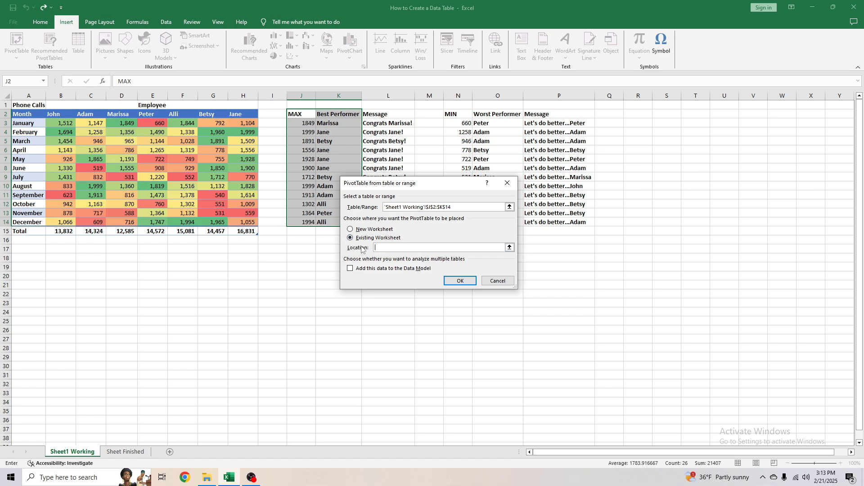
left_click(666, 117)
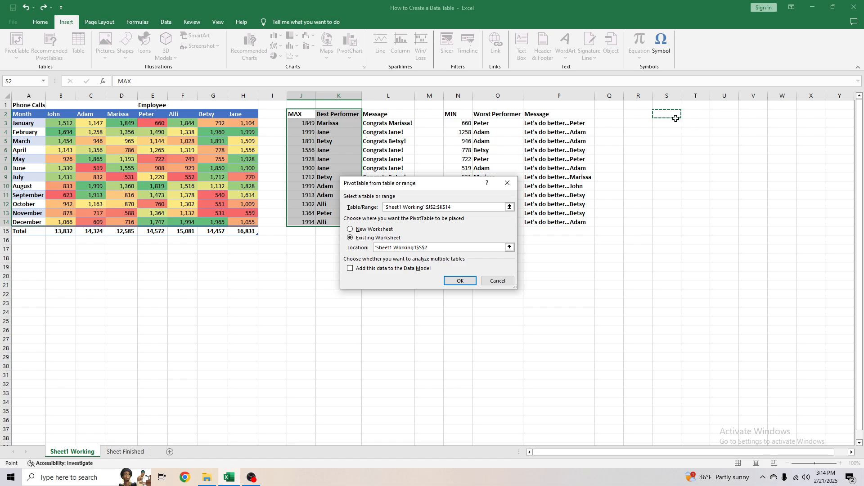
left_click(450, 284)
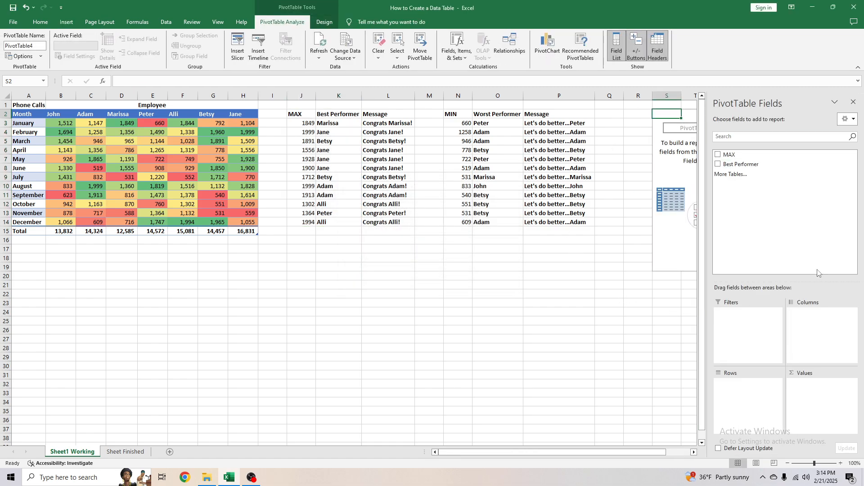
Place MAX in the PivotTable's rows and a count of Best Performer in its values, and check the resulting rows
left_click_drag(658, 452, 683, 452)
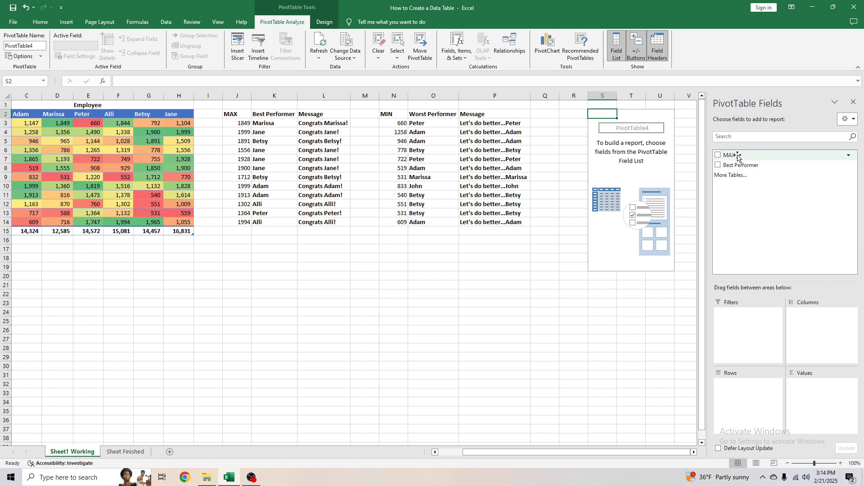
left_click_drag(738, 156, 816, 386)
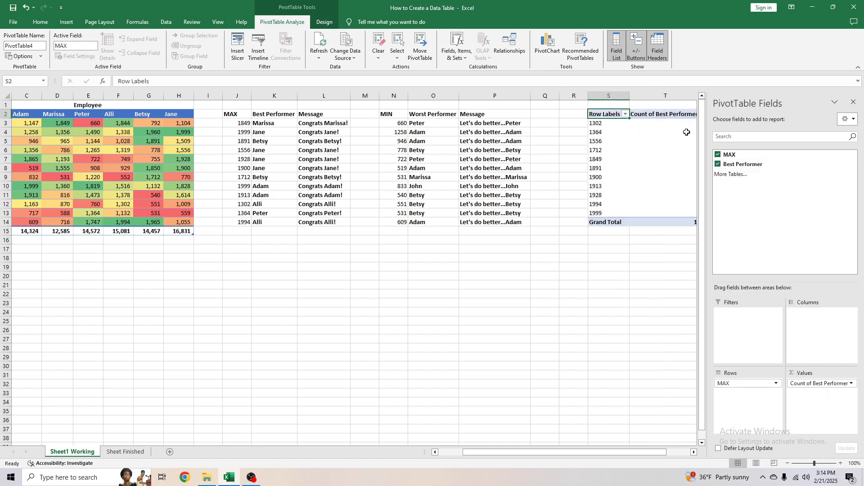
left_click_drag(653, 453, 678, 452)
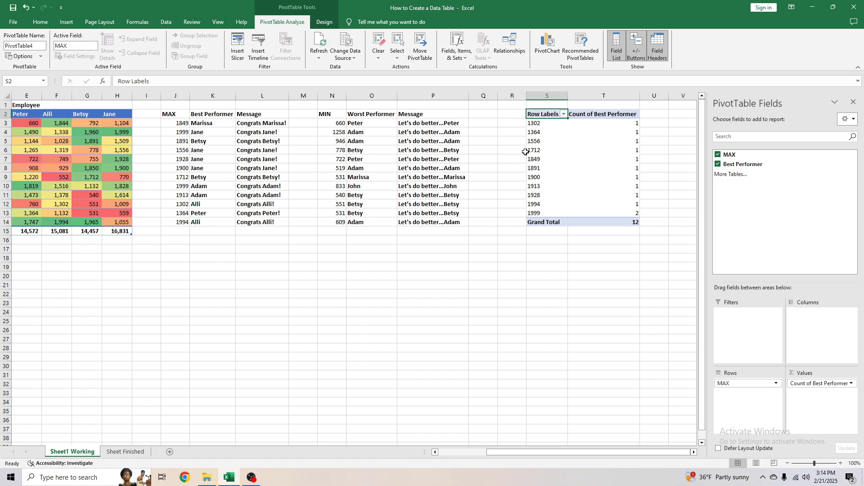
left_click(530, 125)
left_click(542, 204)
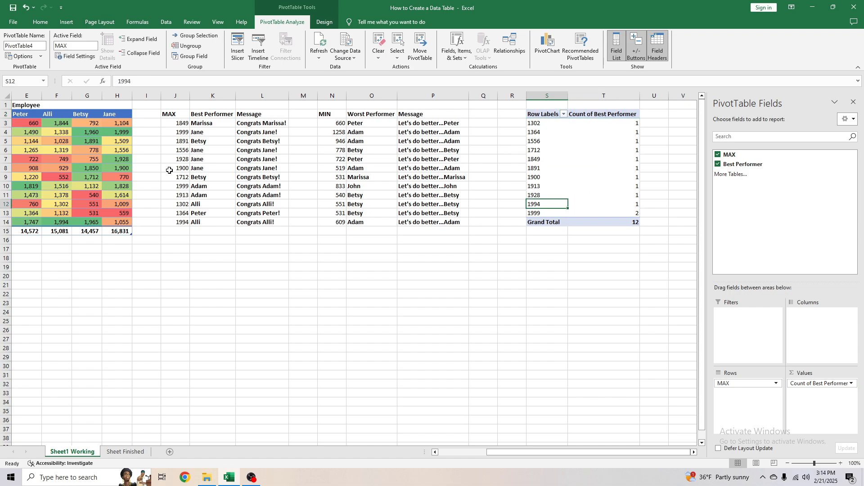
left_click(180, 132)
left_click_drag(542, 204, 603, 204)
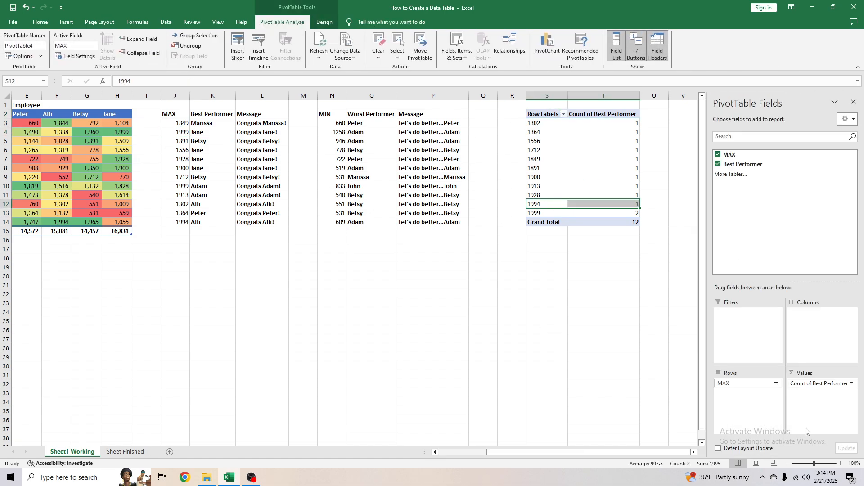
Swap the PivotTable fields so Best Performer is in the rows and Sum of MAX is in the values
left_click_drag(749, 384, 808, 331)
left_click_drag(819, 383, 747, 389)
left_click_drag(806, 315, 819, 389)
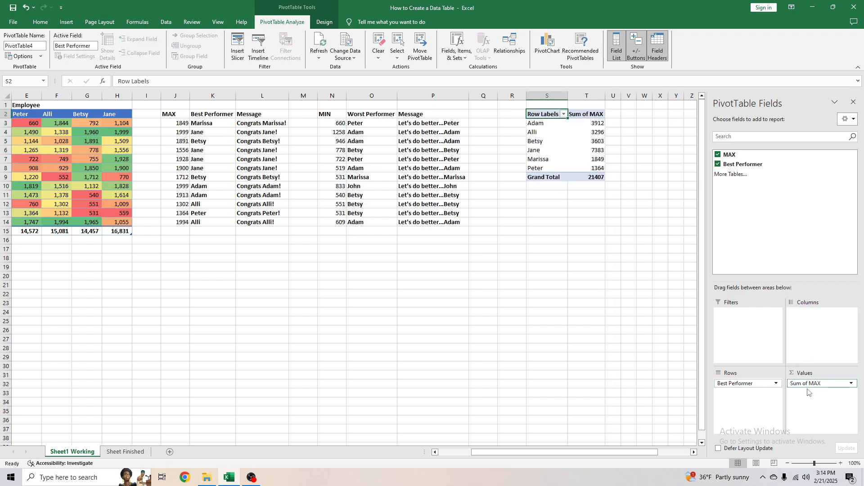
left_click(592, 265)
left_click(528, 150)
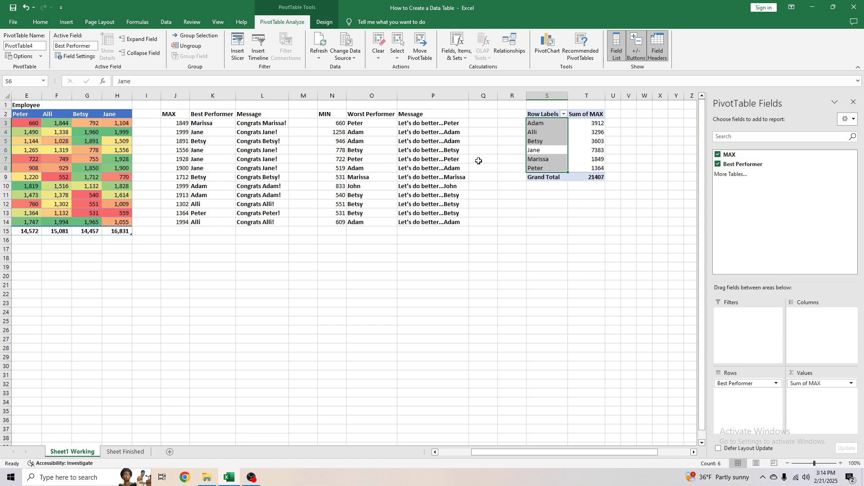
left_click_drag(546, 123, 595, 168)
Summarize the MAX values in the Best Performer PivotTable by Count instead of Sum, looking through the other calculation types
left_click(593, 132)
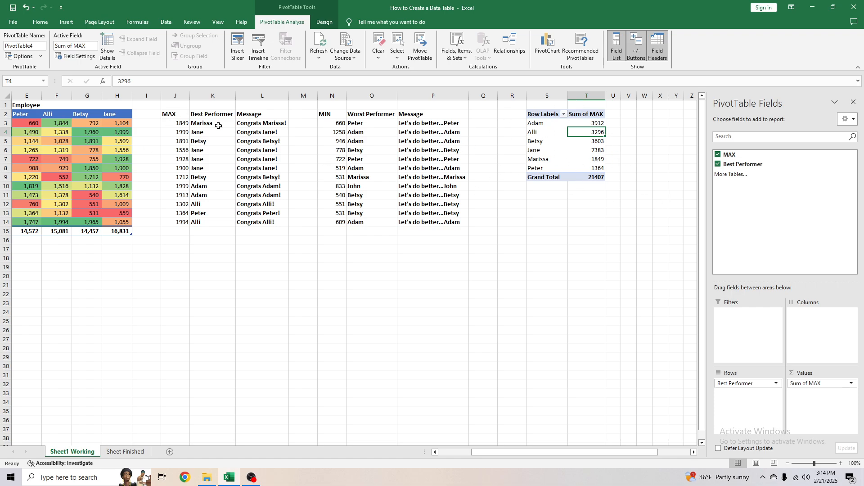
left_click(850, 386)
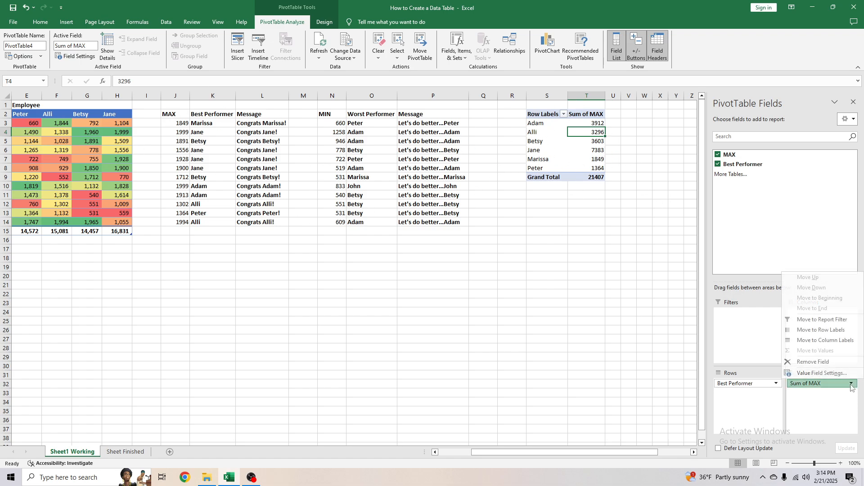
left_click(815, 373)
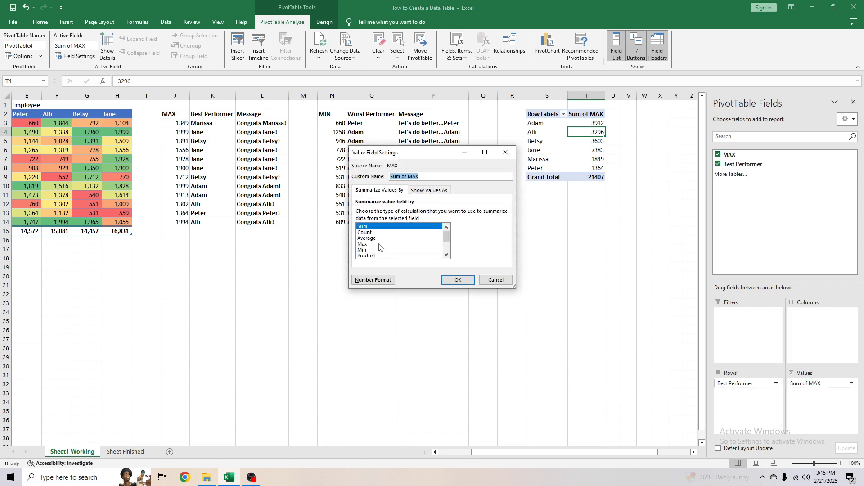
left_click(367, 232)
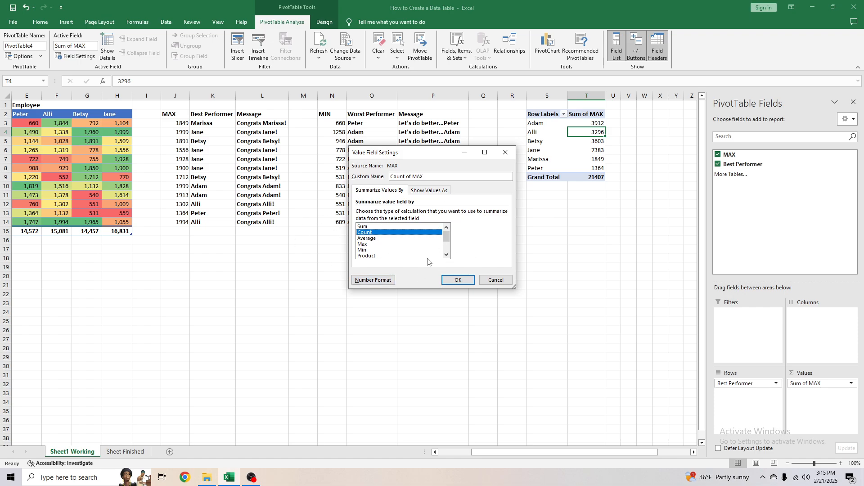
left_click(446, 255)
left_click(446, 254)
left_click(446, 255)
left_click(446, 255)
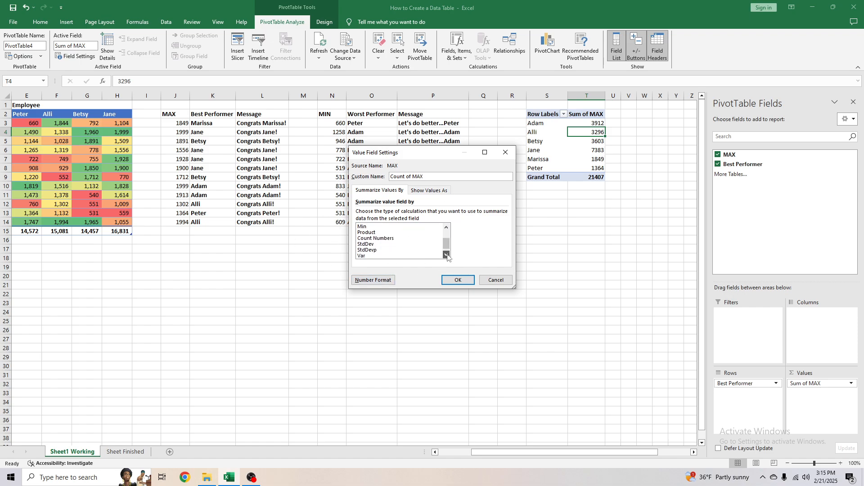
left_click(446, 255)
left_click_drag(447, 249, 446, 235)
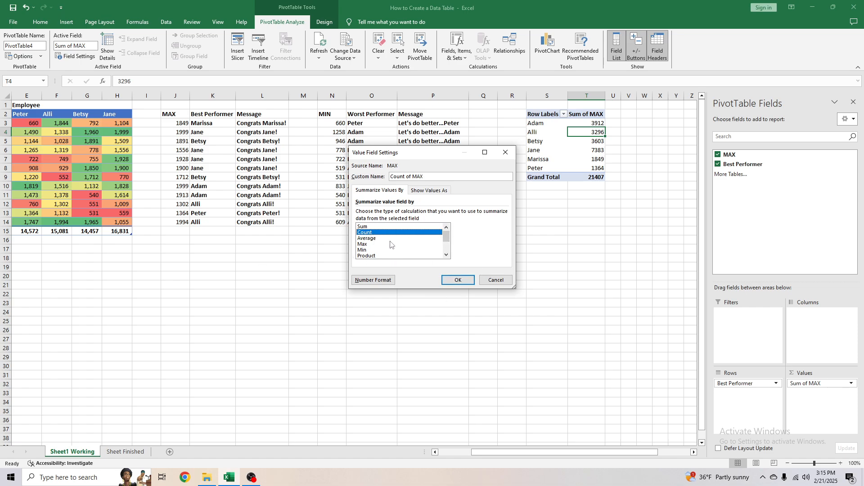
left_click(369, 227)
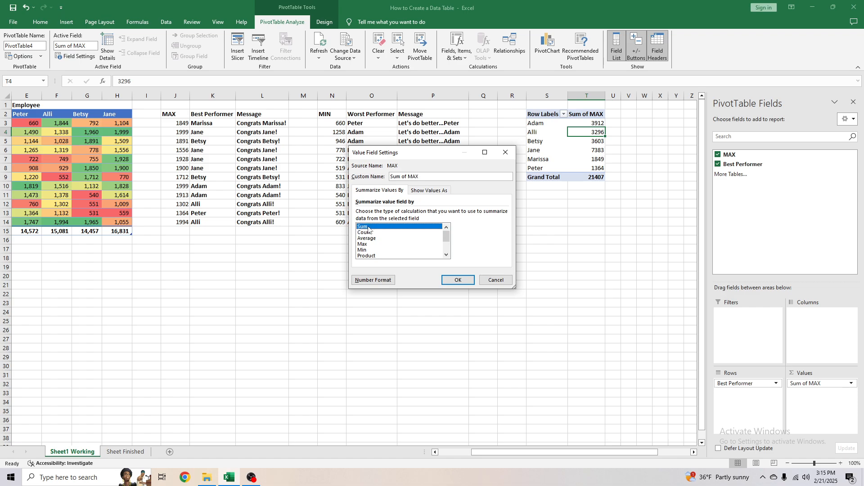
left_click(368, 233)
left_click(450, 278)
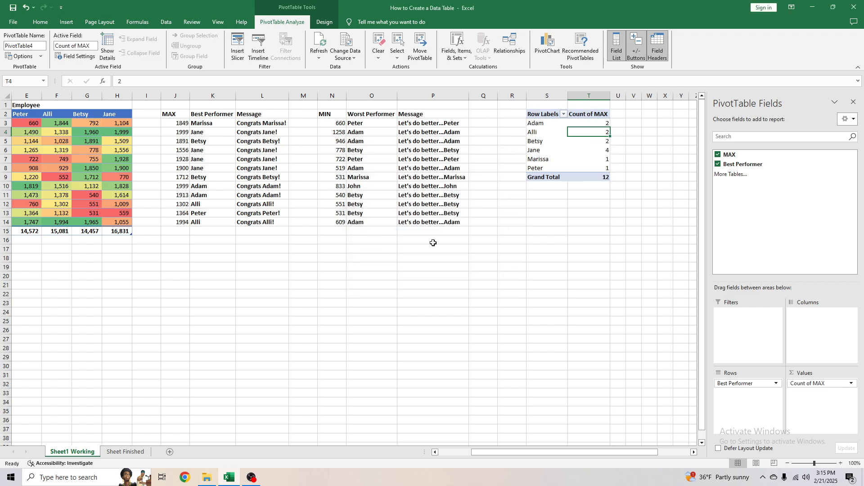
Review how many times each employee is counted as best performer in the PivotTable
left_click(587, 125)
left_click_drag(587, 125, 542, 153)
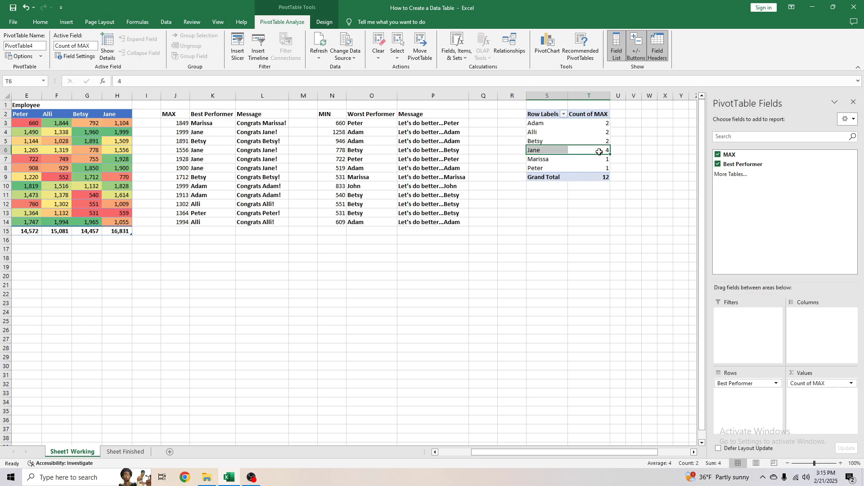
left_click(597, 150)
left_click(551, 149)
left_click_drag(599, 140, 548, 116)
left_click(606, 133)
left_click(572, 205)
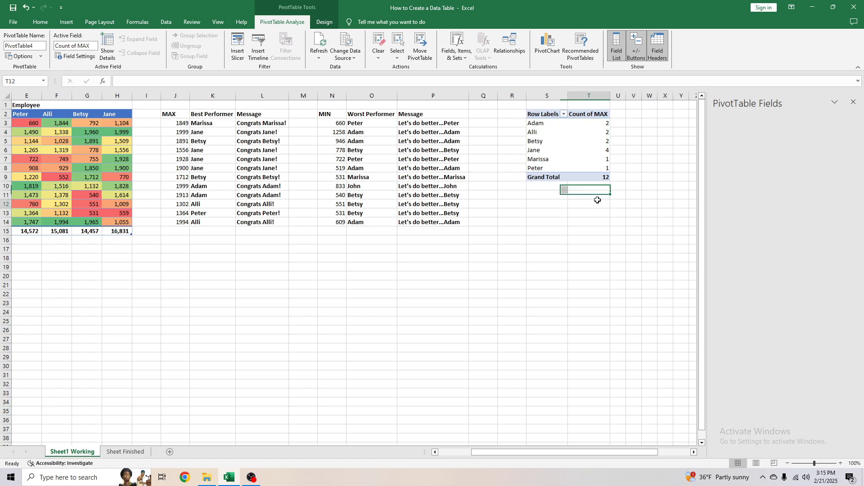
Insert a PivotTable from the MIN and Worst Performer range N2:O14 into the existing worksheet at S11
left_click_drag(331, 114, 365, 222)
left_click(66, 22)
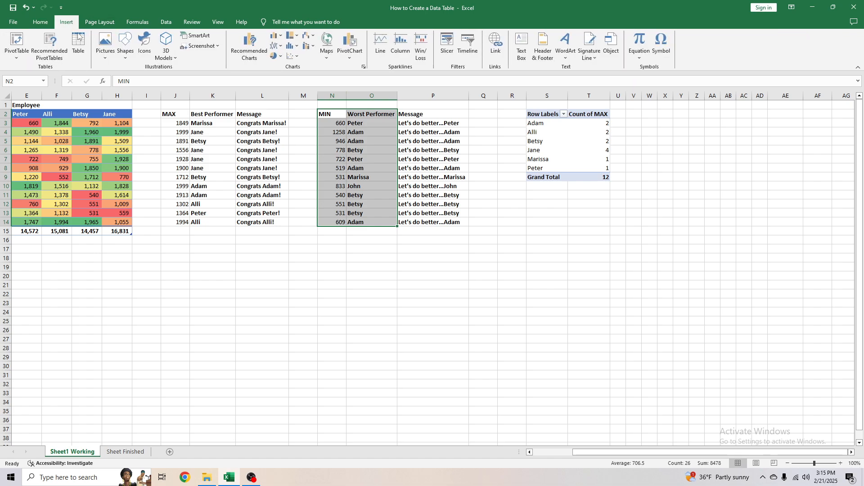
left_click(18, 54)
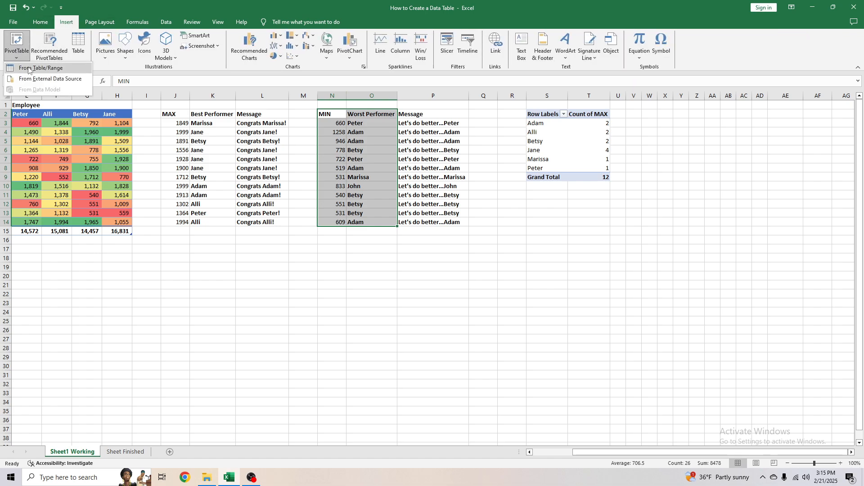
left_click(27, 65)
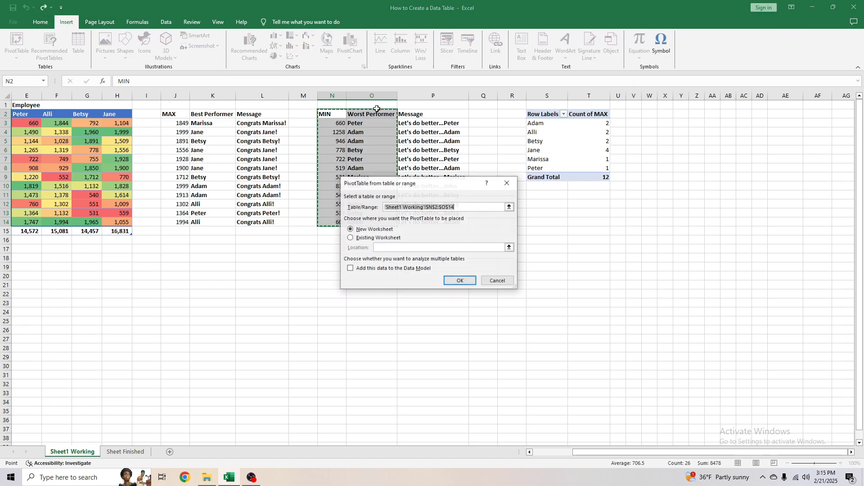
left_click(360, 237)
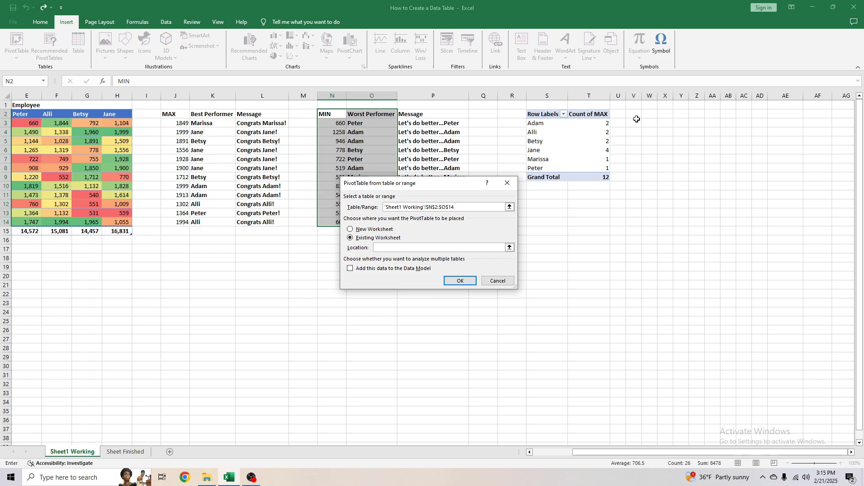
left_click(539, 192)
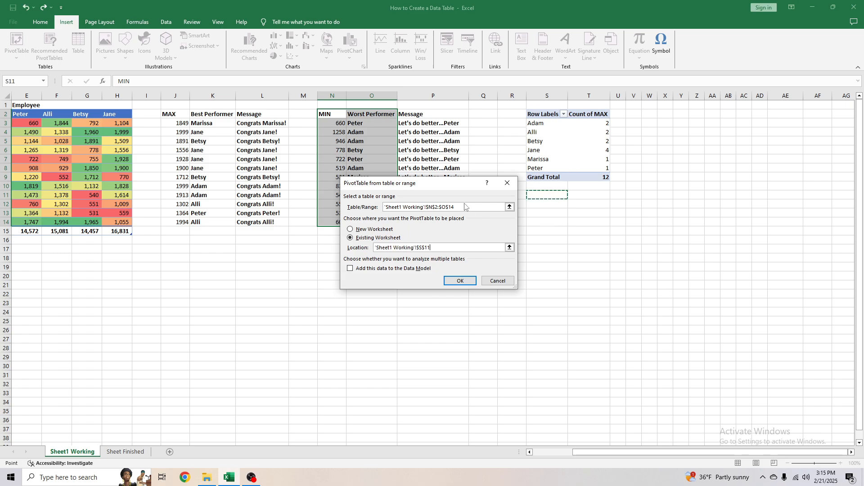
left_click(460, 281)
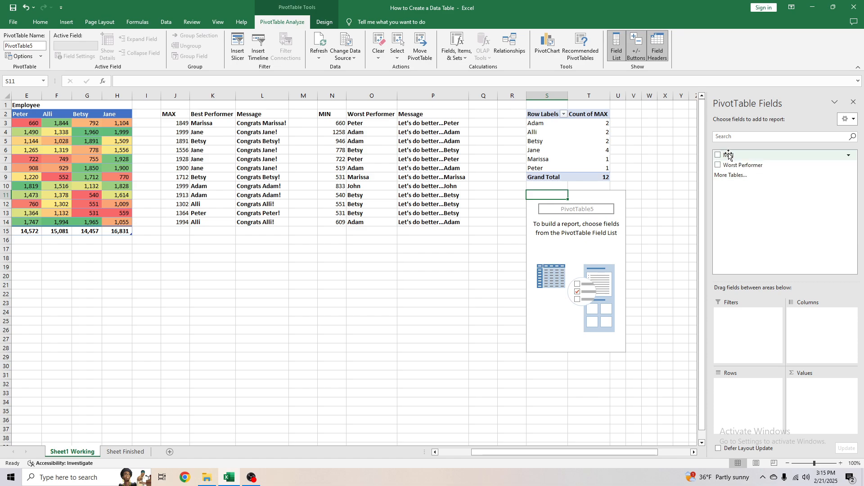
Place Sum of MIN in the new PivotTable's values and Worst Performer in its rows
left_click_drag(729, 154, 825, 390)
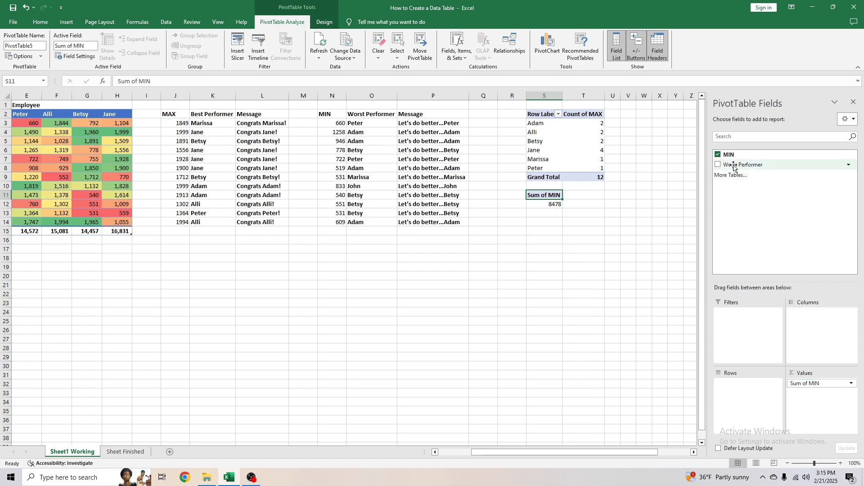
left_click_drag(734, 166, 759, 396)
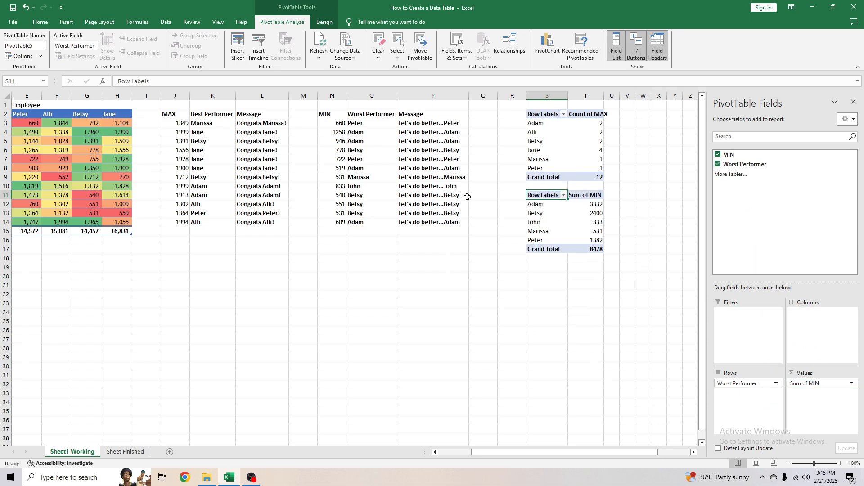
left_click_drag(535, 204, 589, 240)
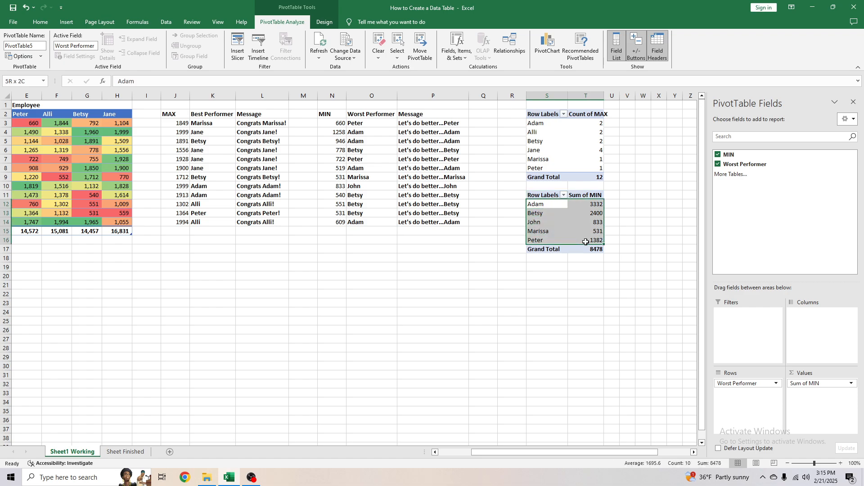
Summarize MIN by Count in the Worst Performer PivotTable and check each employee's count
left_click(595, 197)
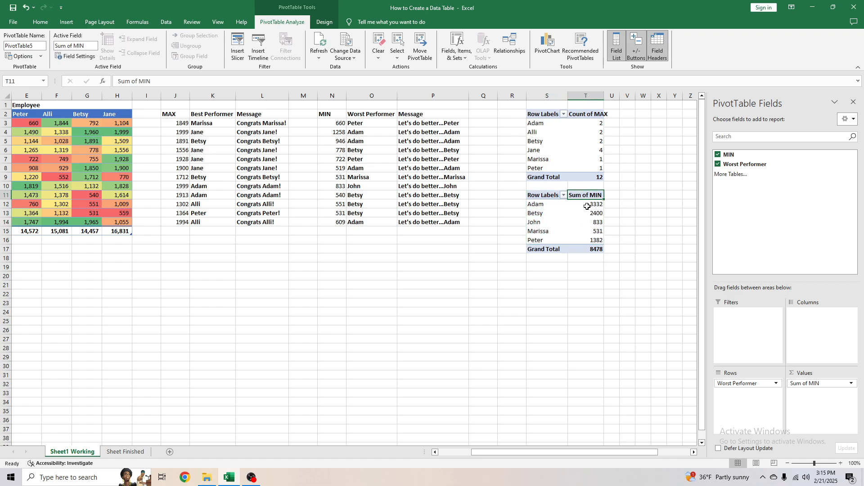
left_click(851, 385)
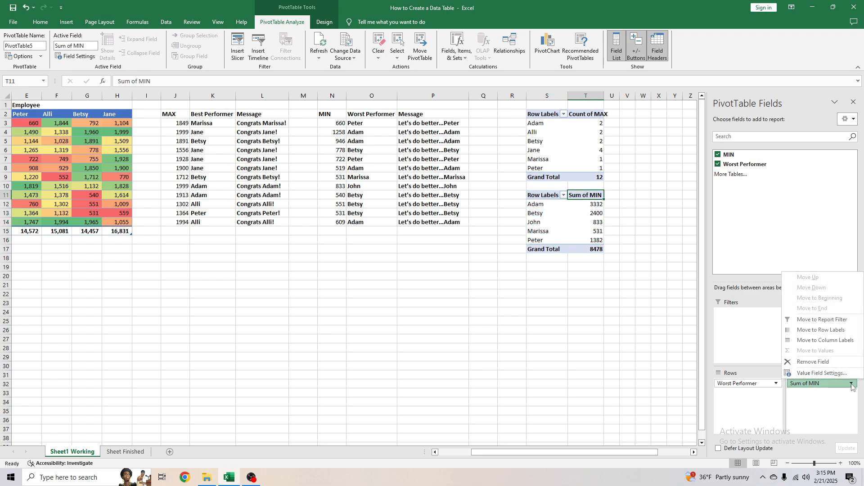
left_click(811, 374)
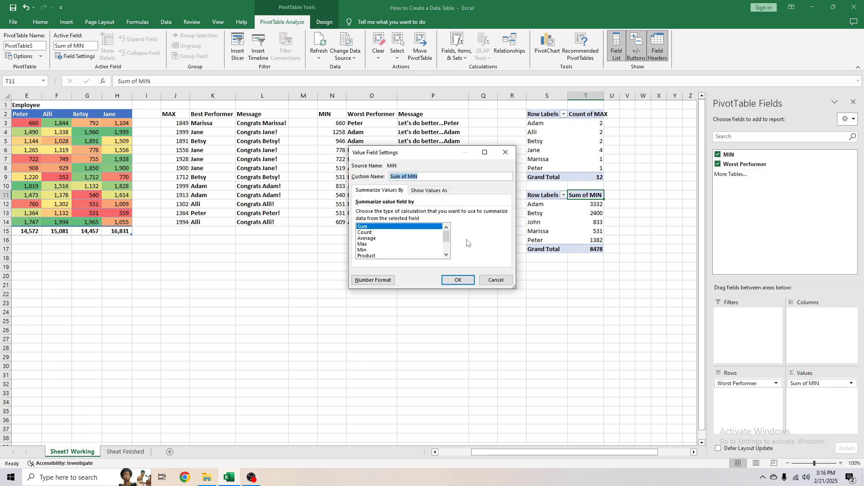
left_click(378, 233)
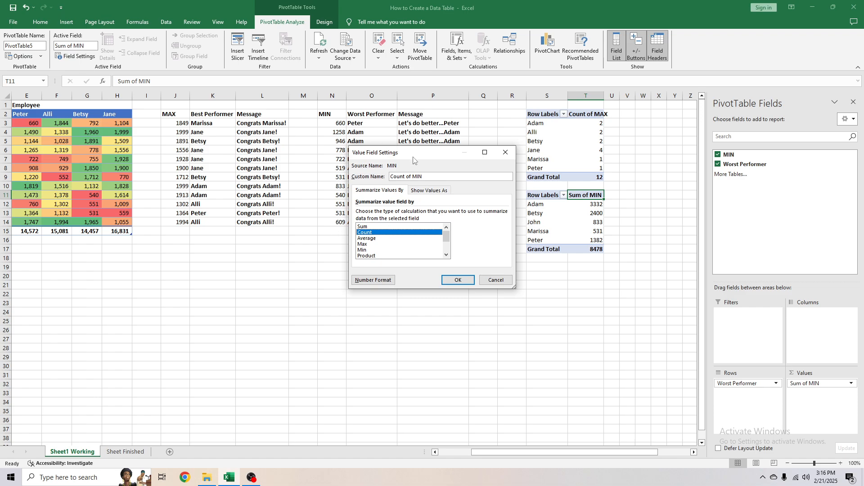
left_click(458, 280)
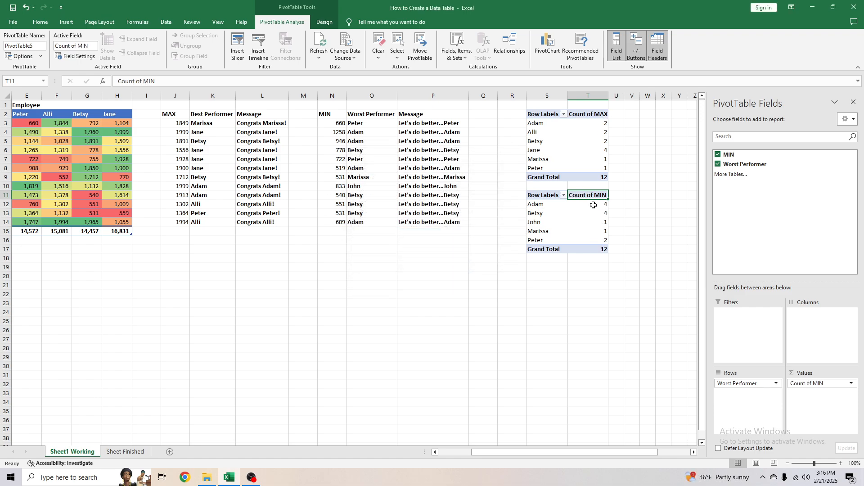
left_click_drag(593, 205, 595, 241)
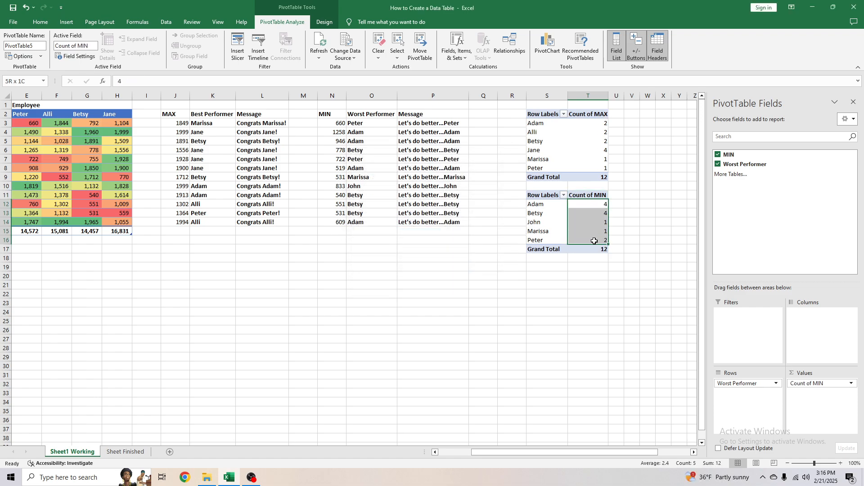
left_click(535, 204)
left_click(538, 213)
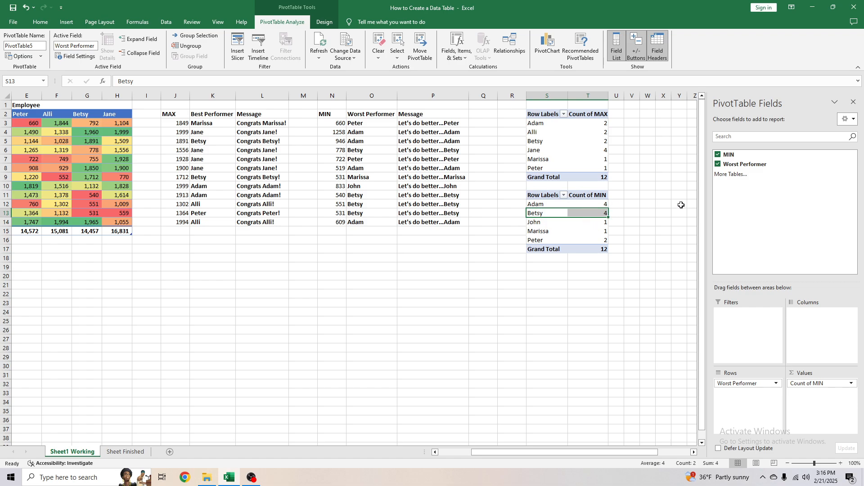
Apply an orange Medium PivotTable style with a solid header to the Worst Performer PivotTable
left_click(553, 204)
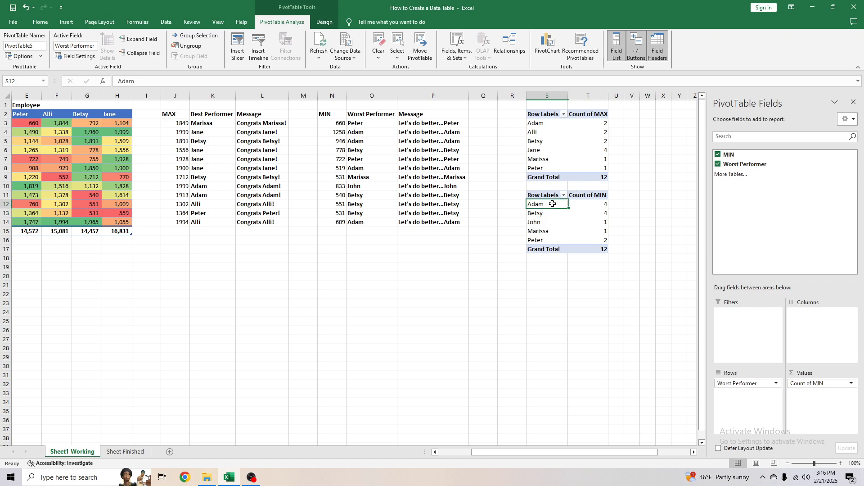
left_click(324, 23)
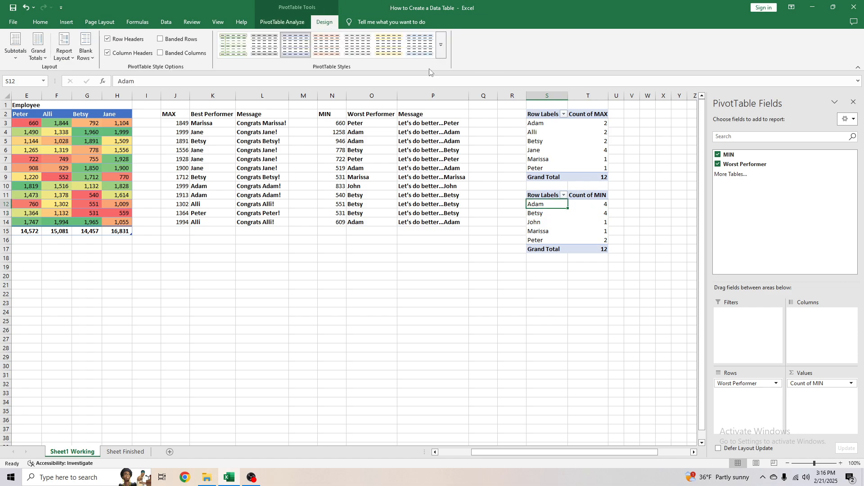
left_click(450, 63)
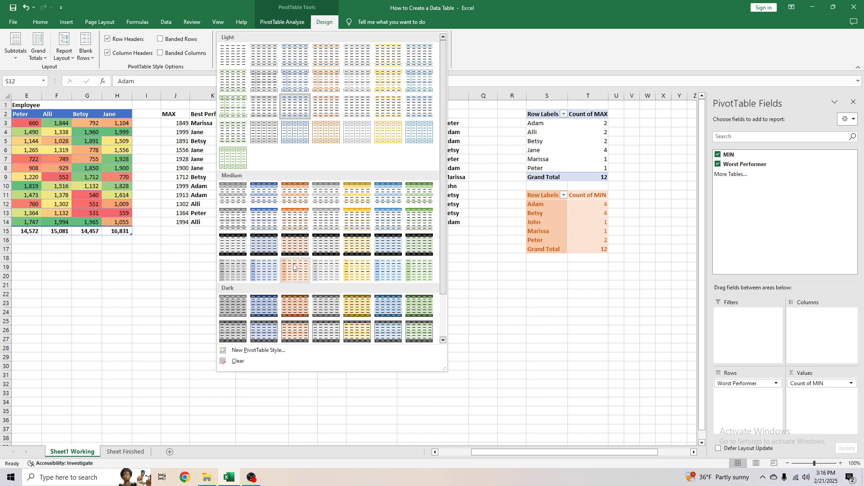
left_click(300, 230)
Apply a green Medium PivotTable style with a solid header to the Best Performer PivotTable
left_click(547, 141)
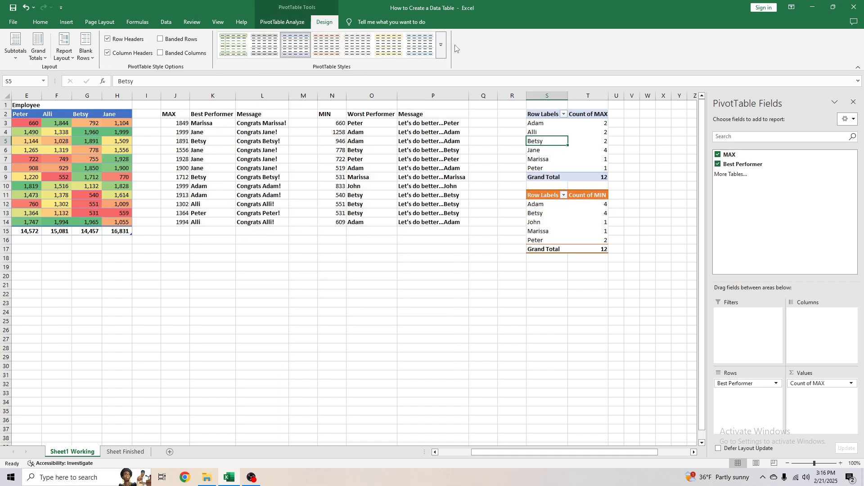
left_click(441, 45)
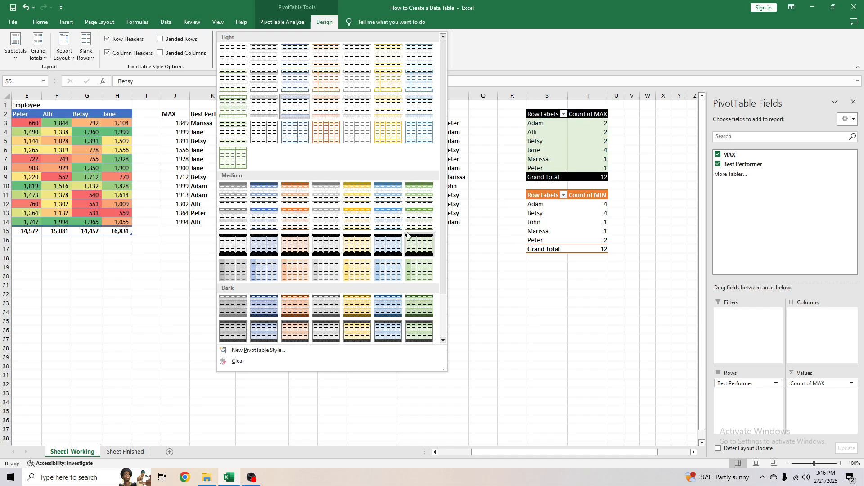
left_click(419, 194)
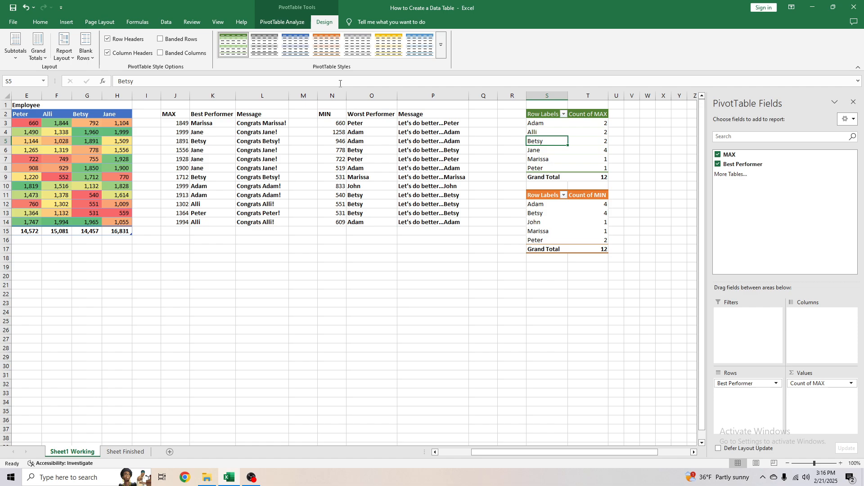
Rename the Count of MAX header in the green PivotTable as Best Performers and fit its column width to the text
left_click(563, 133)
left_click(590, 158)
left_click(605, 124)
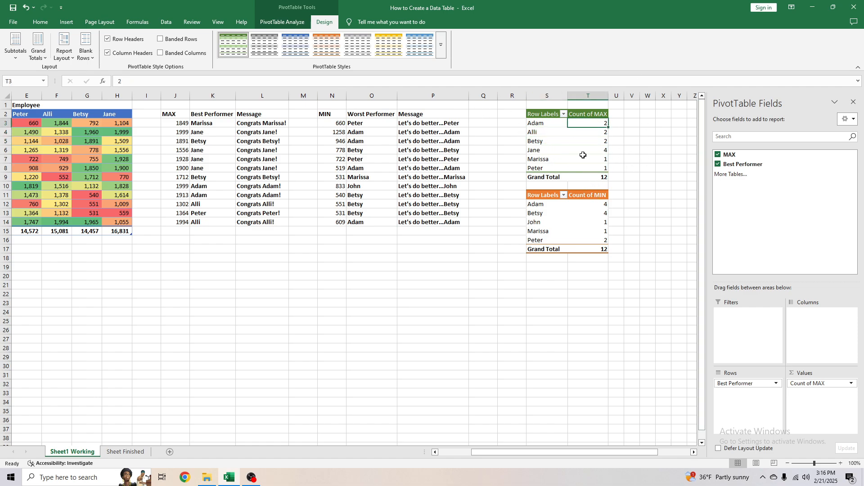
left_click(593, 116)
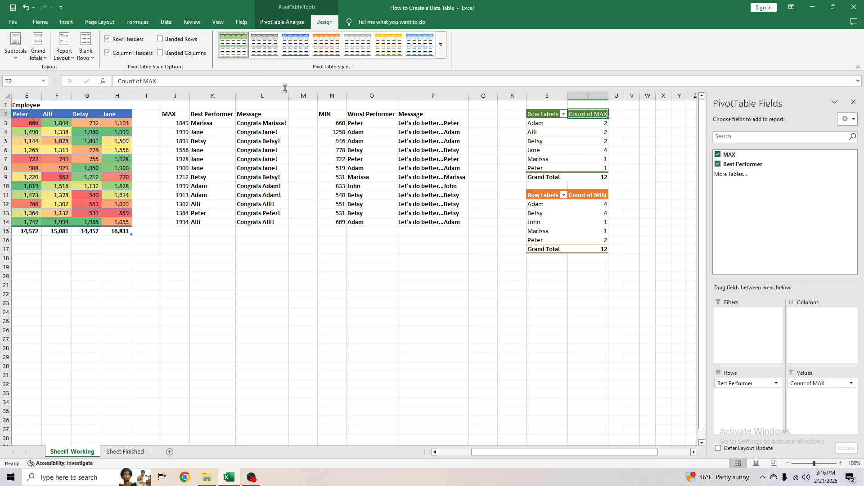
triple_click(191, 82)
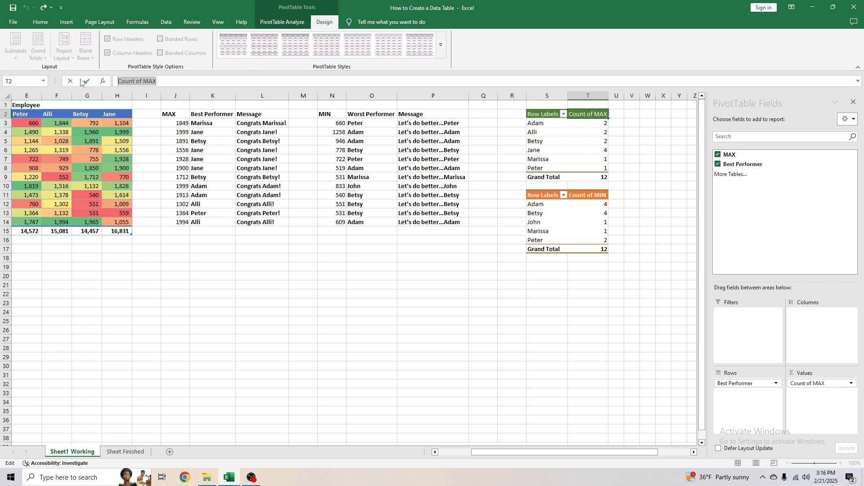
type("Best Perfo")
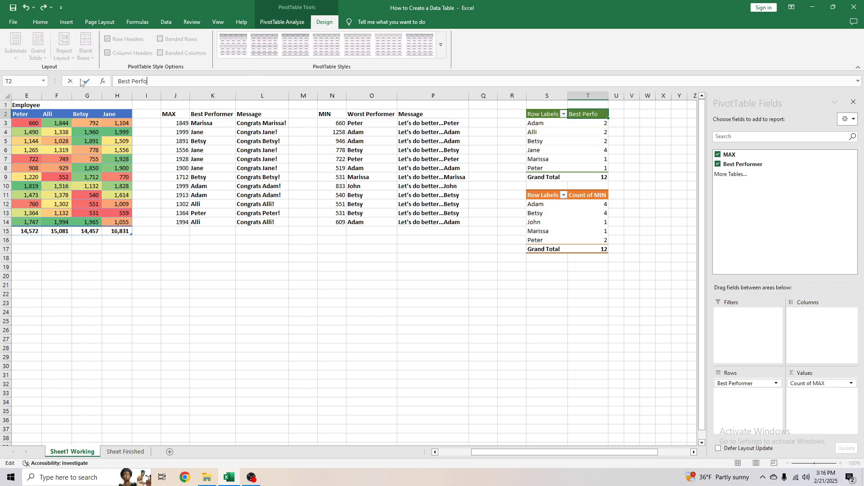
type("rmers")
key("Return")
key("Return")
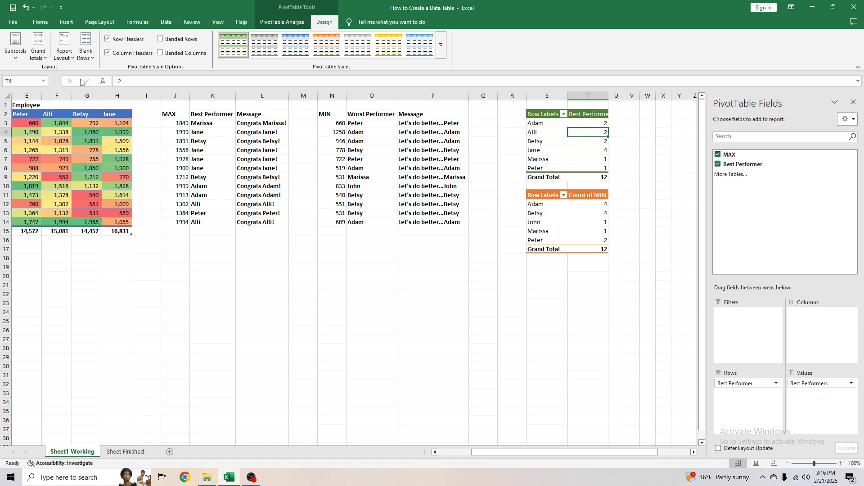
key("Up")
key("Up")
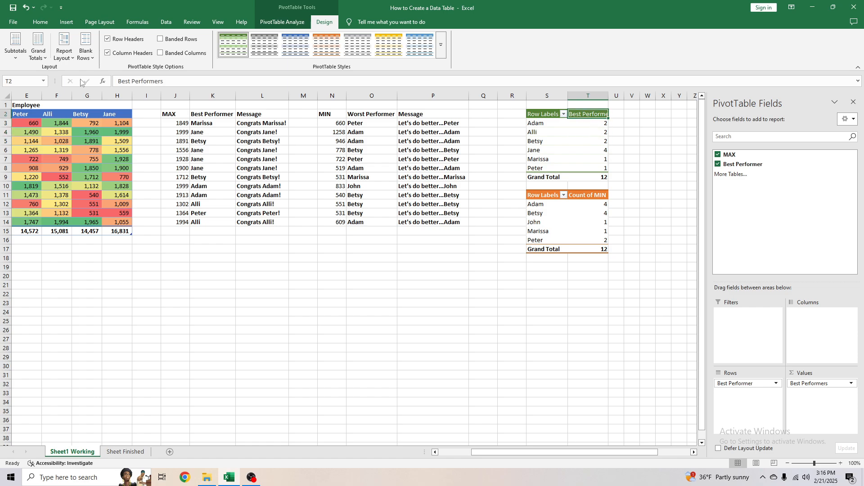
double_click(609, 95)
Rename the Count of MIN header in the orange PivotTable as Worst Performers and fit its column width to the text
left_click(588, 195)
type("Wor")
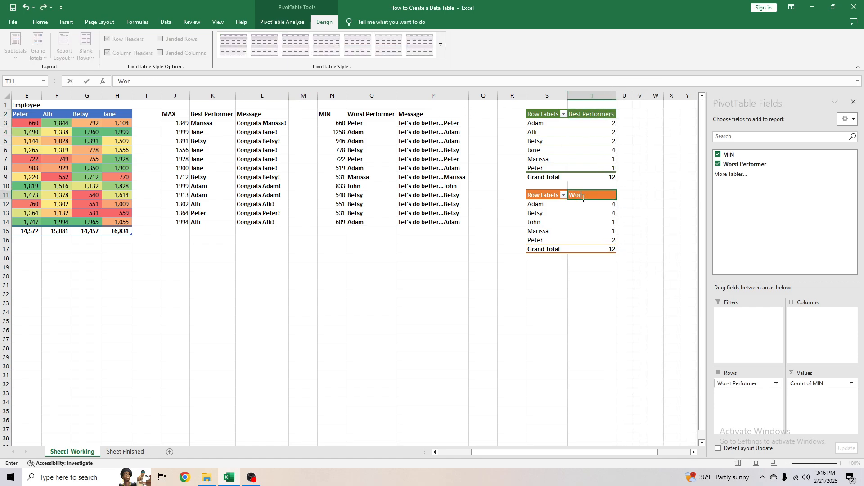
type("st Performers")
key("Return")
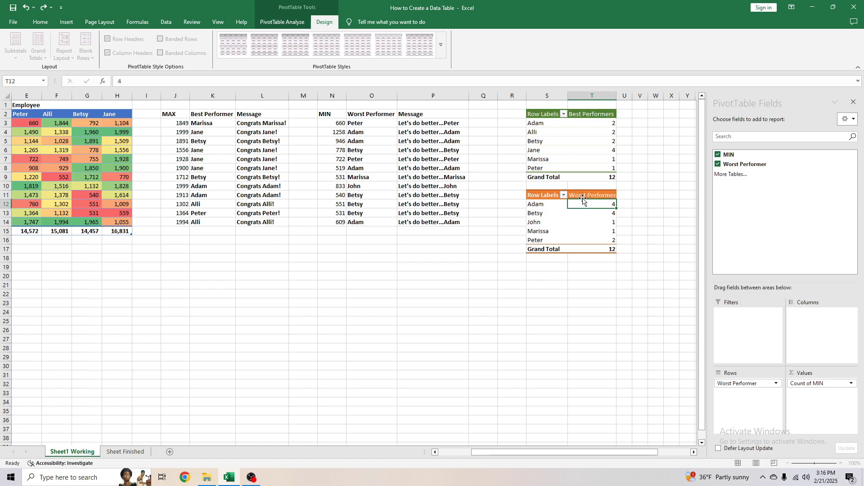
double_click(616, 95)
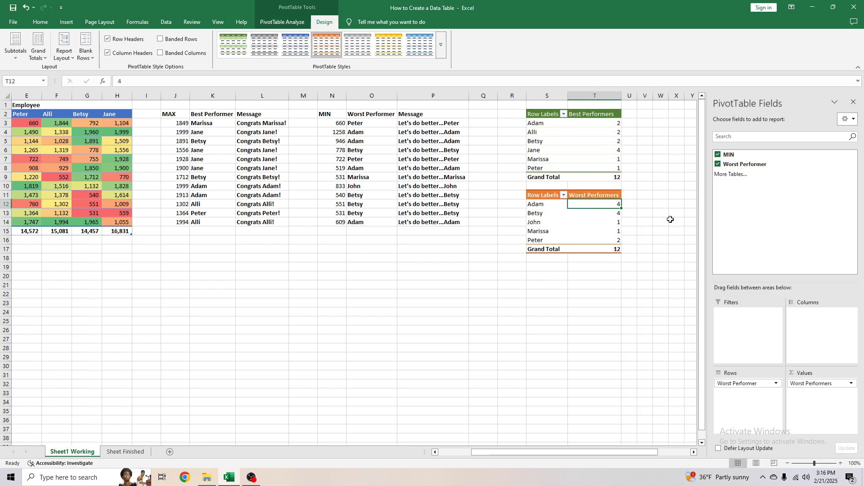
Review both Message columns and each employee's counts in the Best Performers and Worst Performers PivotTables
left_click(692, 257)
left_click(508, 239)
left_click(545, 219)
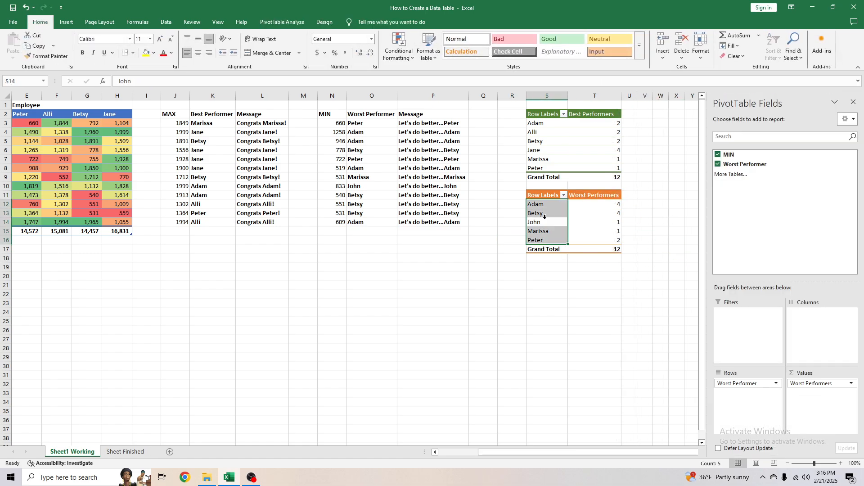
left_click(267, 120)
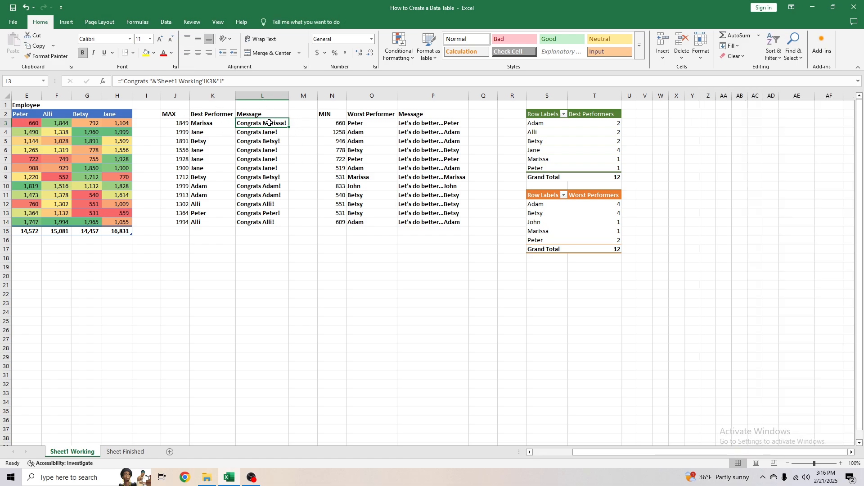
left_click_drag(269, 123, 266, 224)
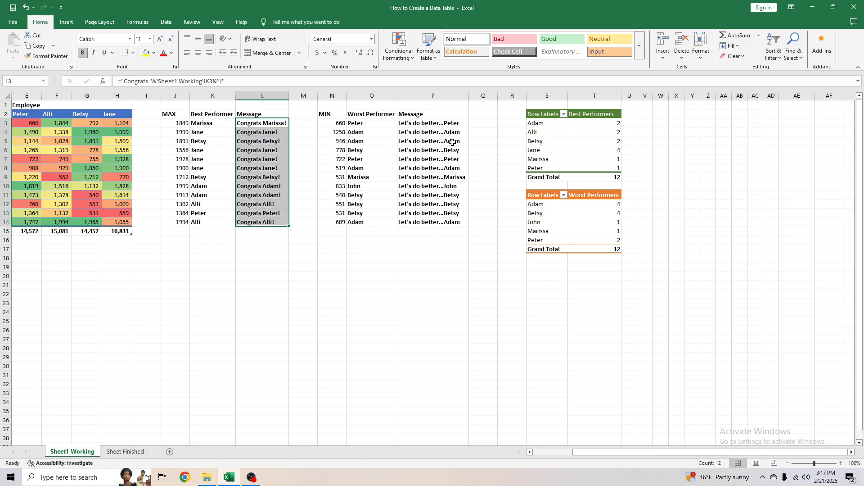
left_click_drag(443, 123, 439, 223)
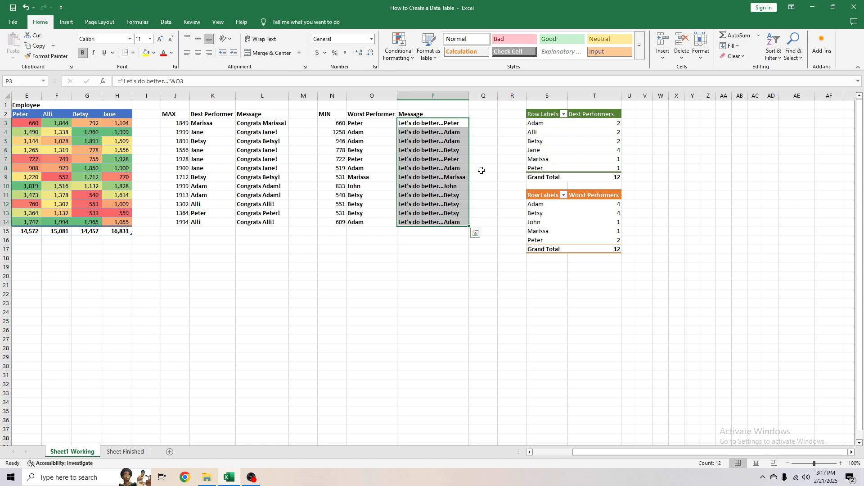
left_click(433, 168)
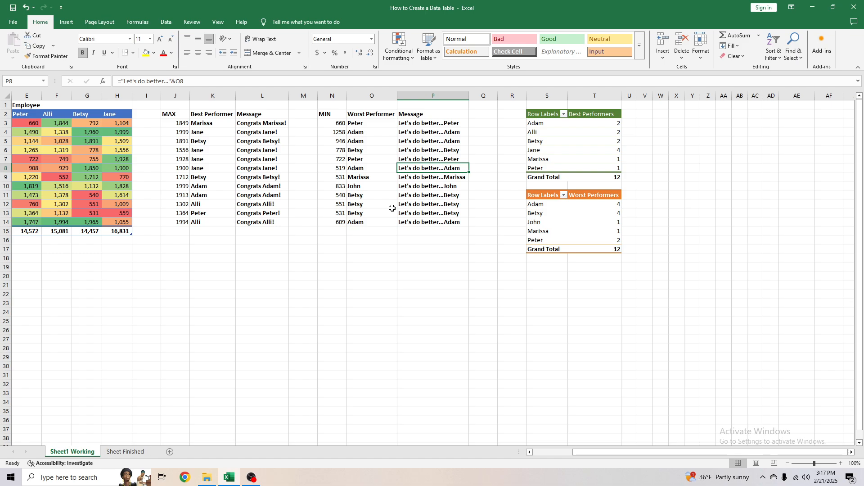
left_click(419, 208)
left_click(581, 159)
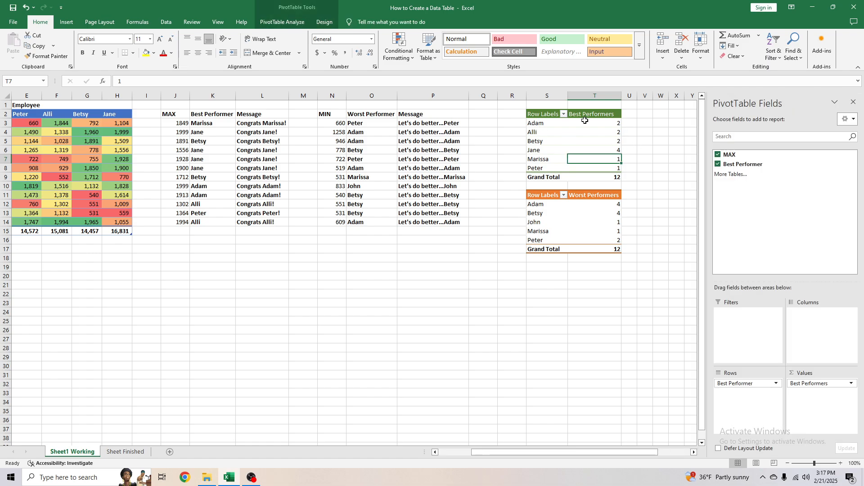
left_click_drag(557, 123, 612, 169)
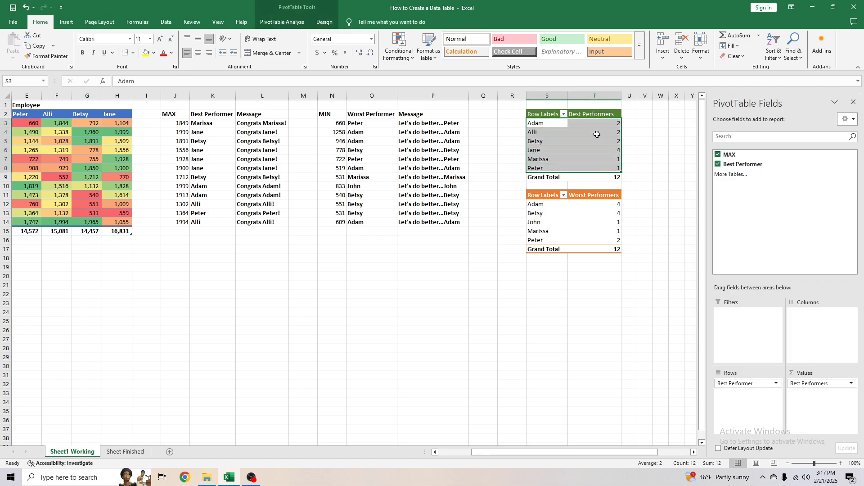
left_click_drag(606, 123, 606, 171)
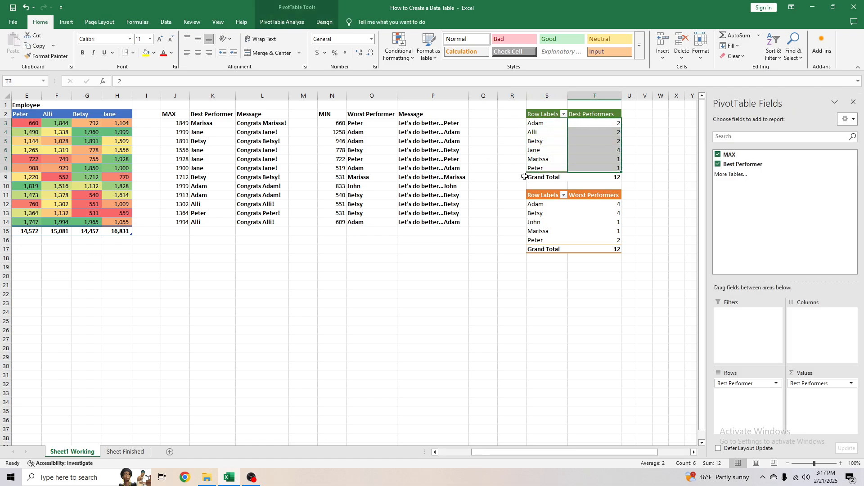
left_click_drag(545, 205, 604, 240)
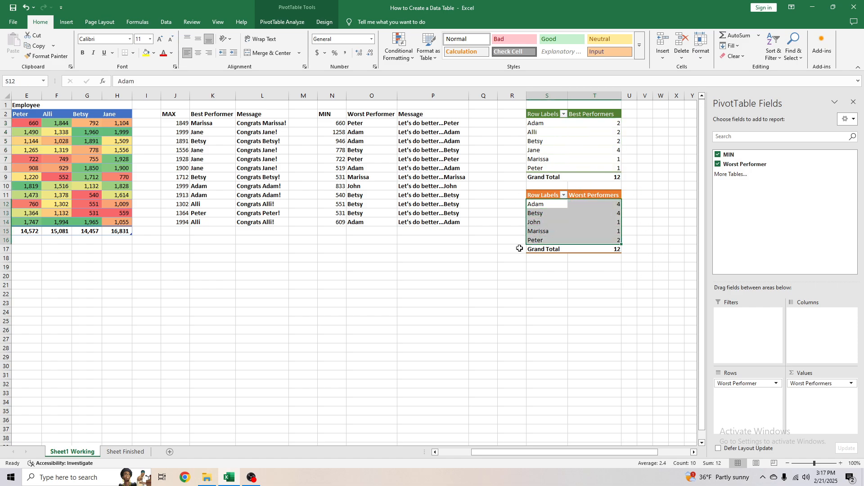
left_click(539, 270)
Examine the best performer message formulas alongside the complete phone calls table
left_click_drag(265, 124, 293, 223)
left_click(268, 249)
left_click_drag(231, 251, 1, 249)
left_click(440, 201)
left_click(404, 161)
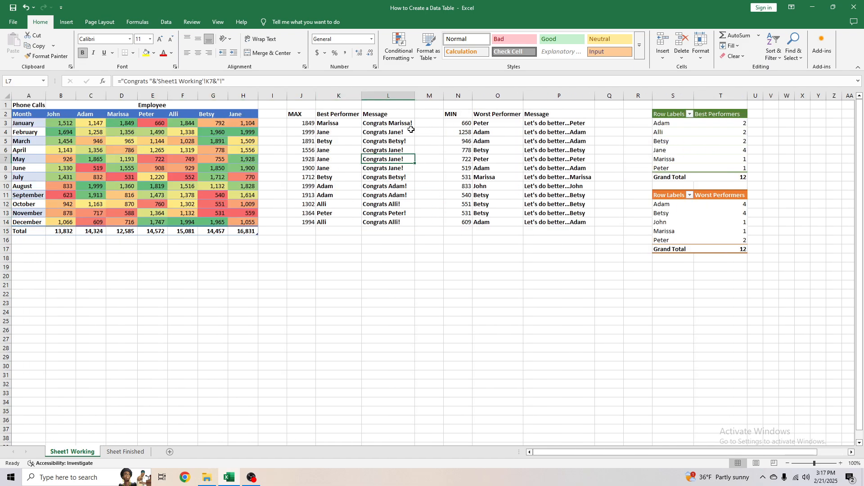
left_click(395, 123)
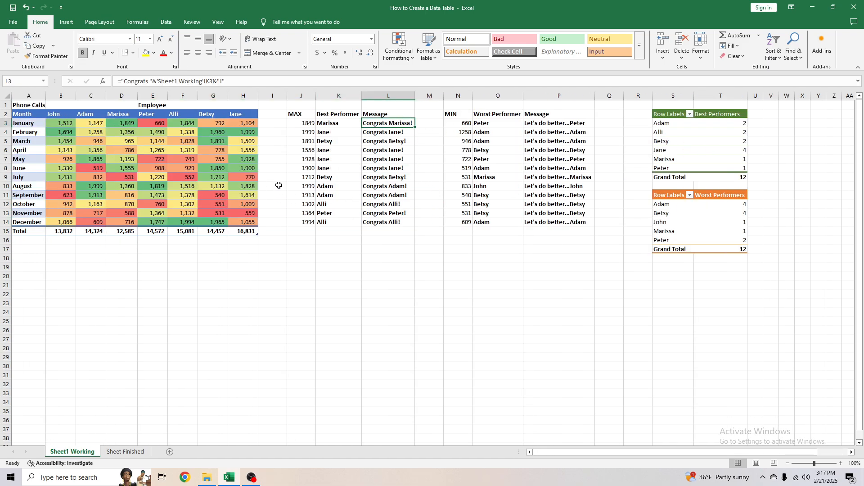
left_click(376, 186)
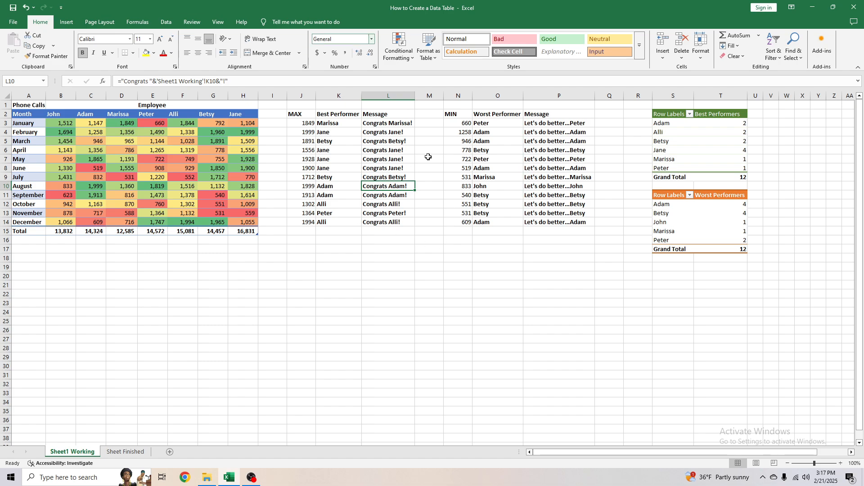
left_click(371, 171)
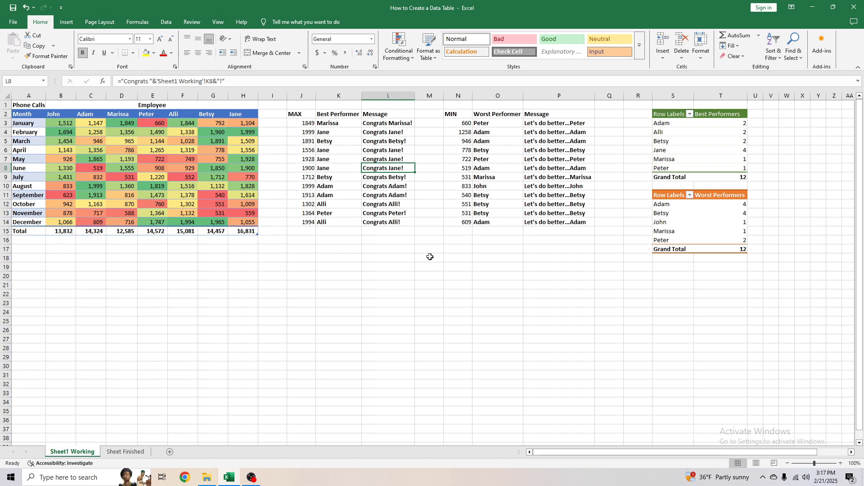
key("Down")
key("Down")
key("Down")
key("Down")
key("Down")
key("Down")
key("Down")
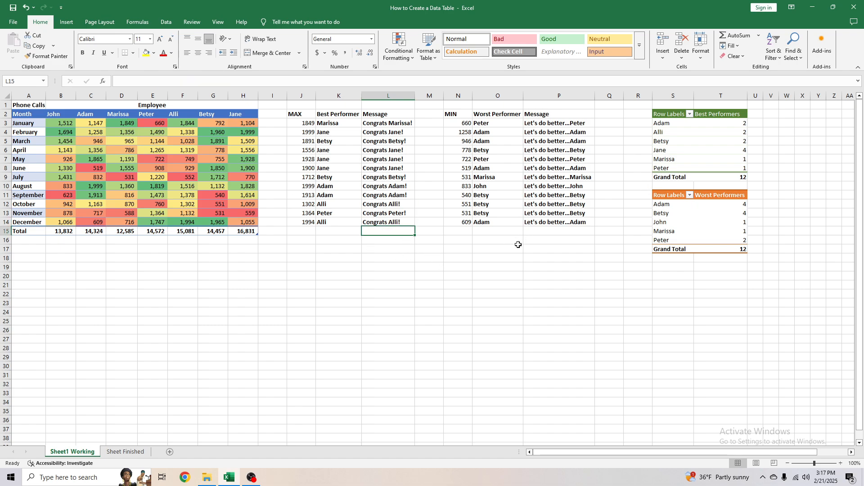